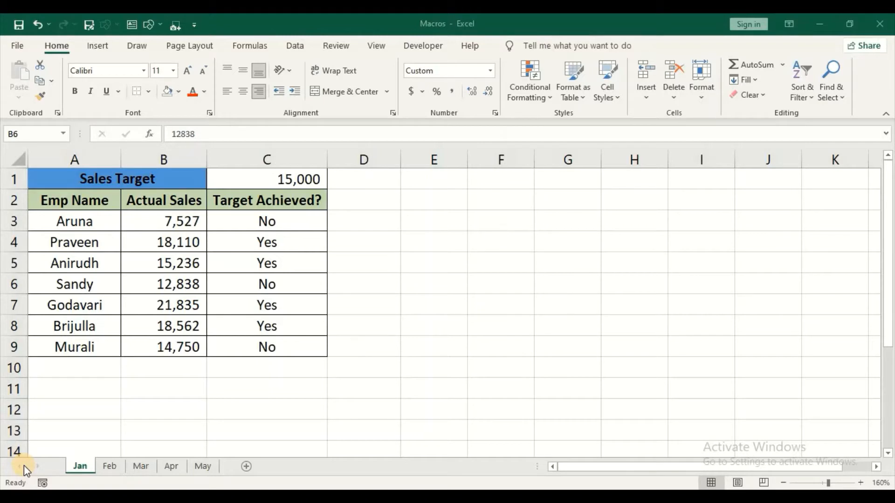
Compare the Feb, Mar and Jan sheets, then settle on the unformatted Feb sheet.
left_click(190, 371)
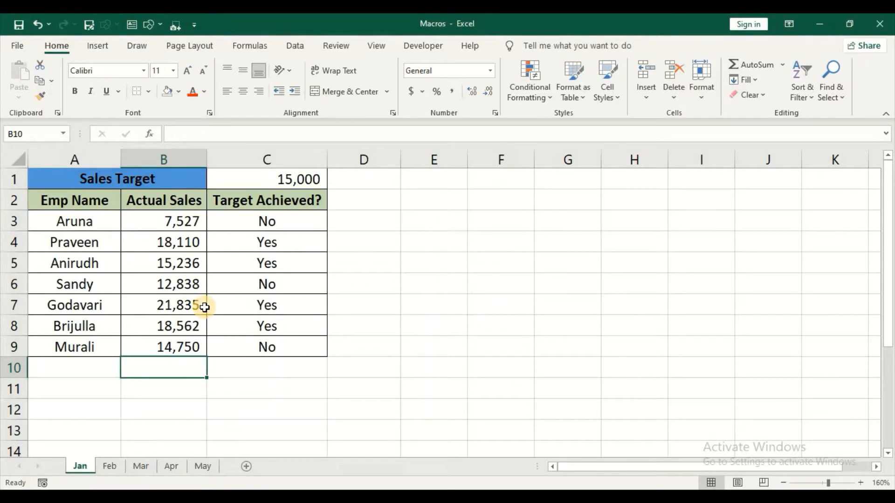
left_click(111, 466)
left_click(135, 465)
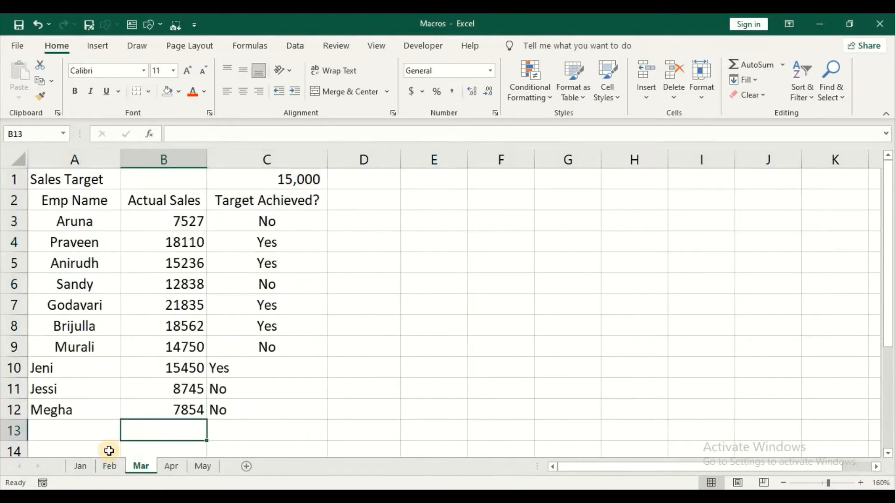
left_click(106, 469)
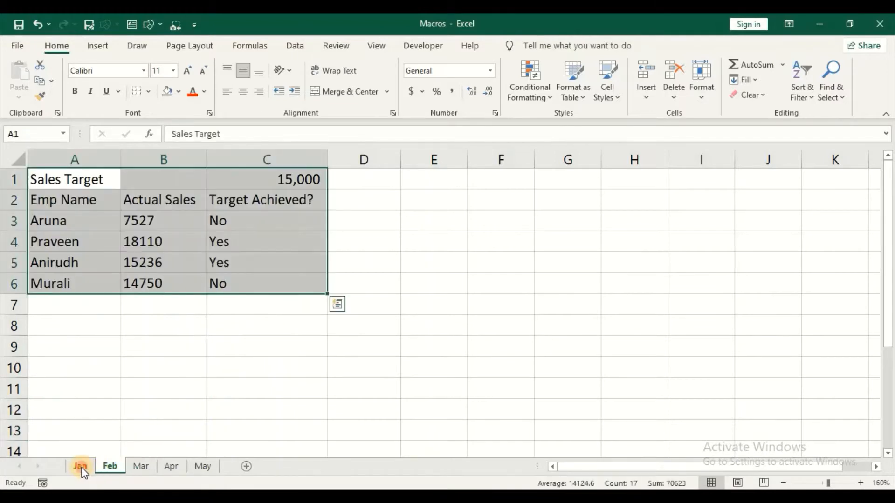
left_click(81, 467)
left_click(111, 465)
left_click(173, 318)
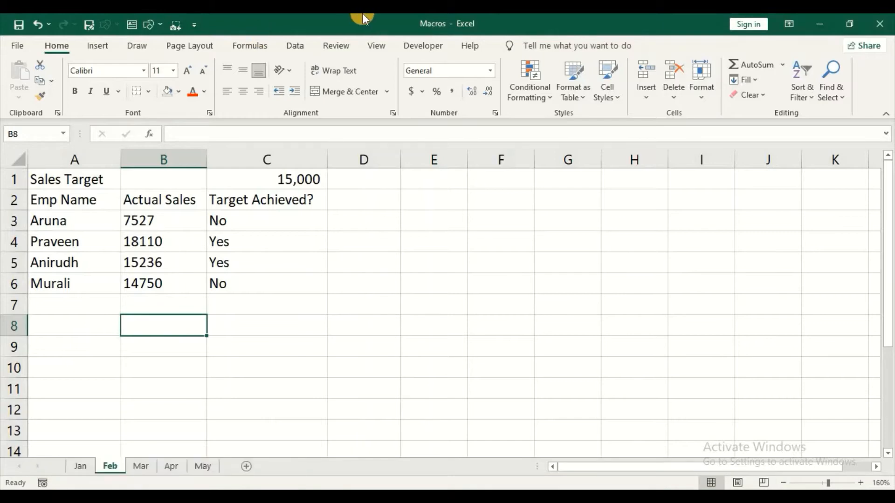
Tick Developer under Main Tabs in Customize the Ribbon so the Developer tab shows.
left_click(430, 46)
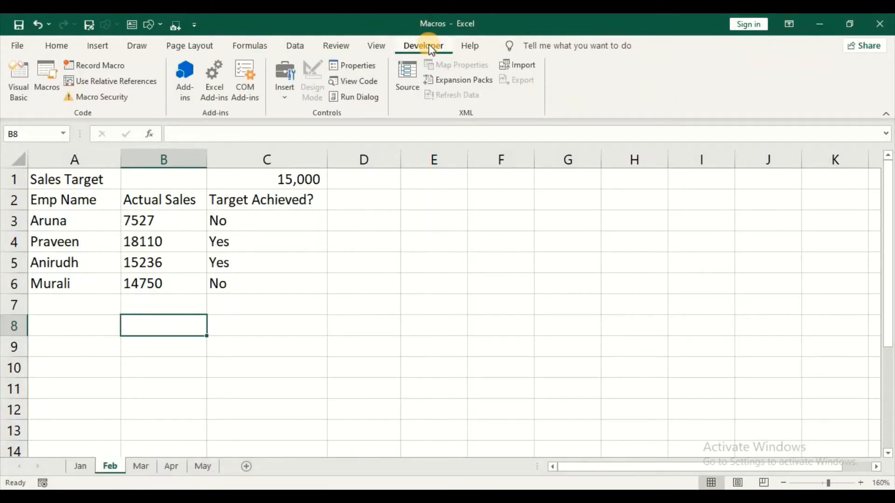
right_click(598, 88)
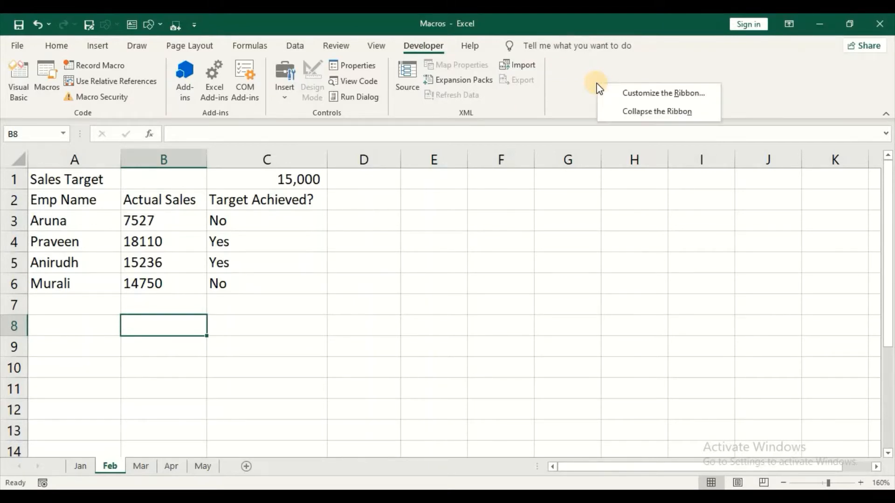
left_click(643, 96)
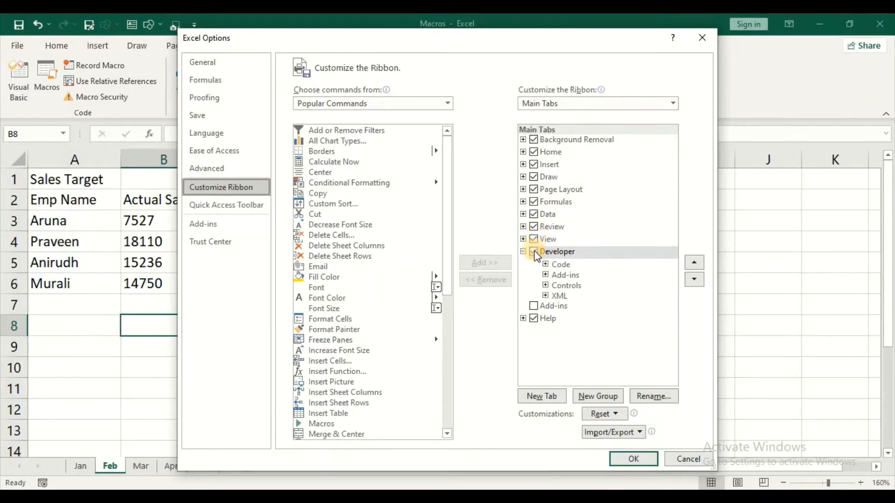
left_click(534, 250)
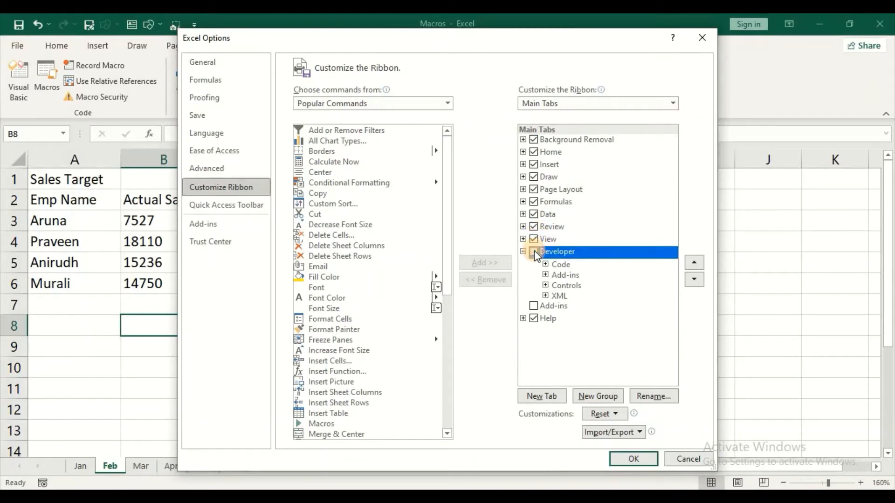
left_click(632, 460)
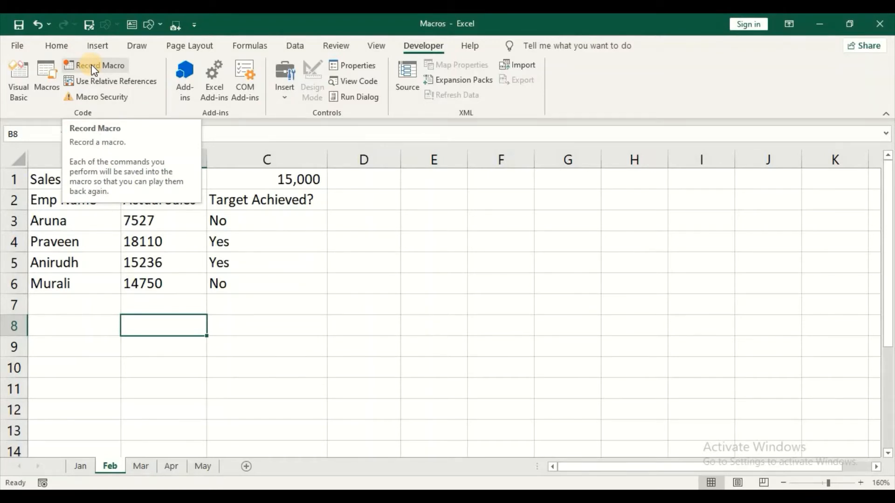
Record a macro named Macro1, stored in This Workbook, starting from cell A1.
left_click(92, 65)
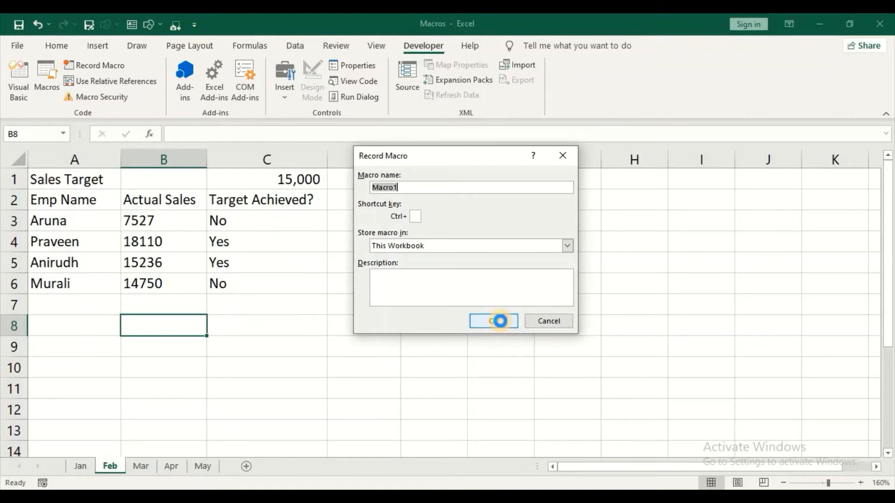
left_click(500, 321)
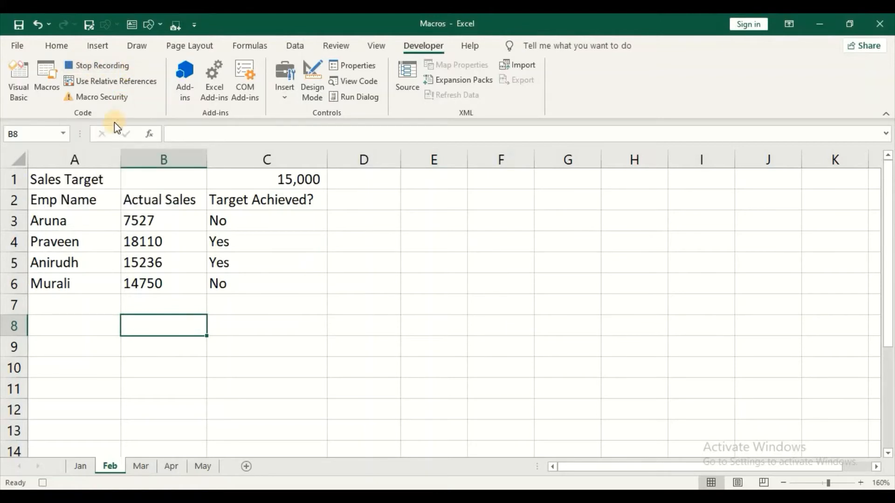
left_click(93, 173)
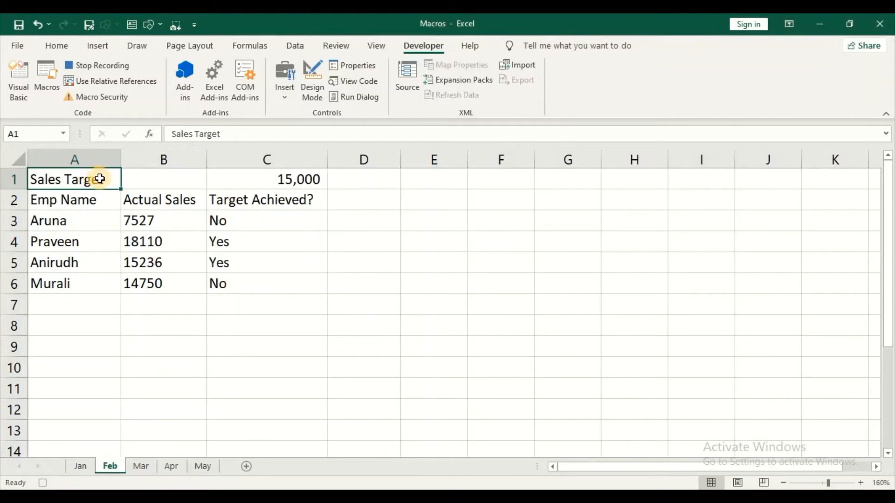
Apply All Borders to the Feb table A1:C6 while Macro1 records.
left_click_drag(96, 176, 266, 284)
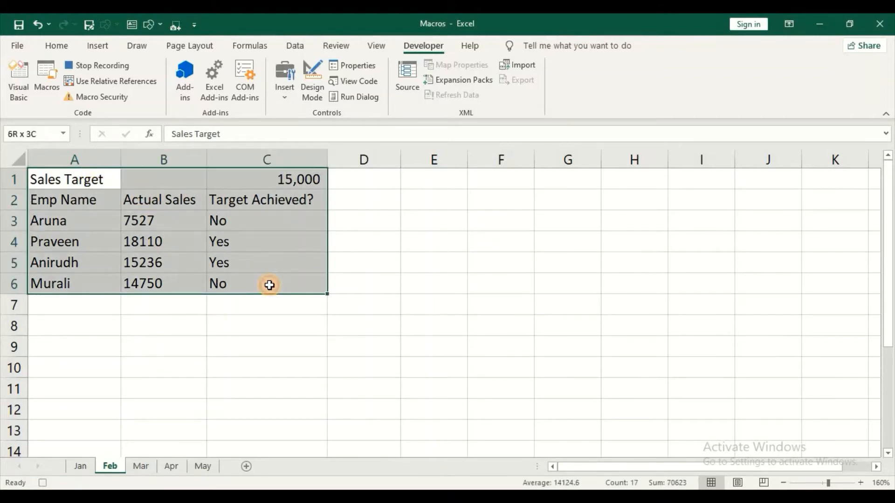
left_click(56, 45)
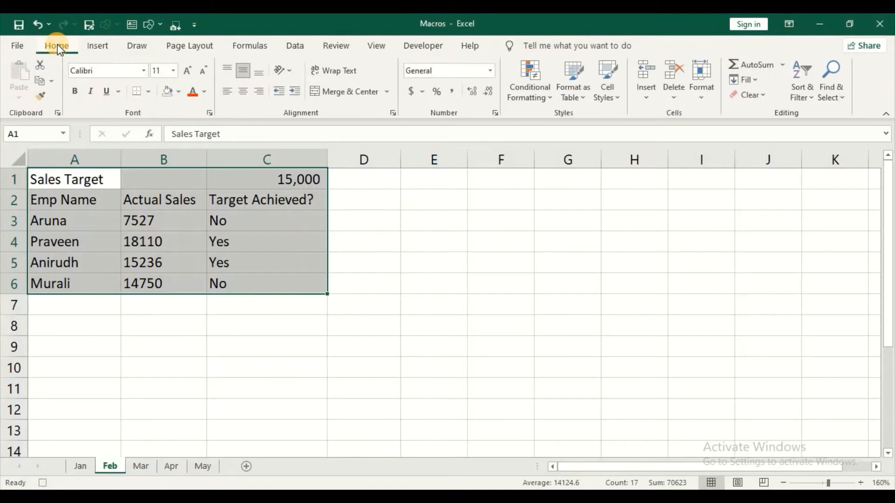
left_click(149, 94)
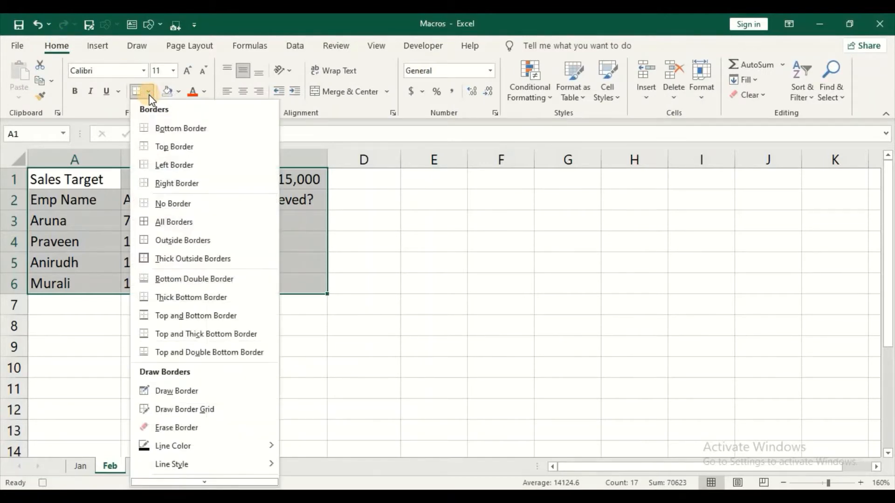
left_click(164, 221)
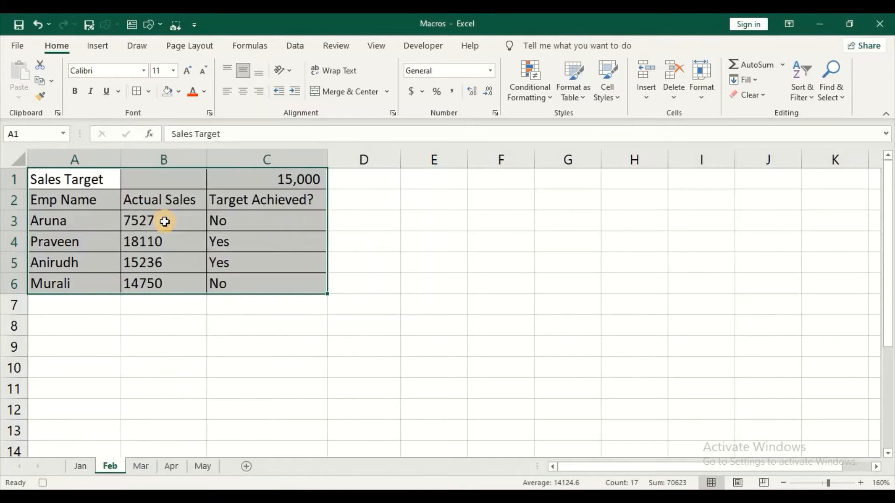
left_click(164, 222)
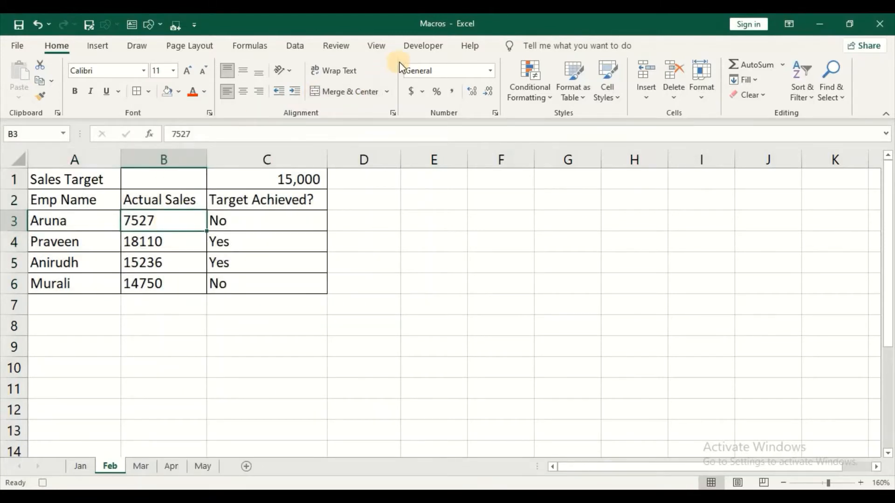
left_click(431, 49)
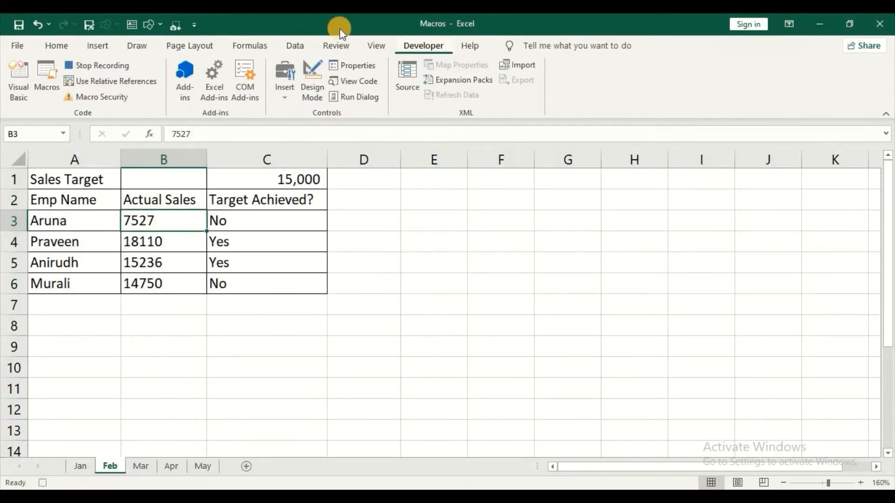
Stop recording, then run Macro1 on the Mar sheet to border its table.
left_click(88, 68)
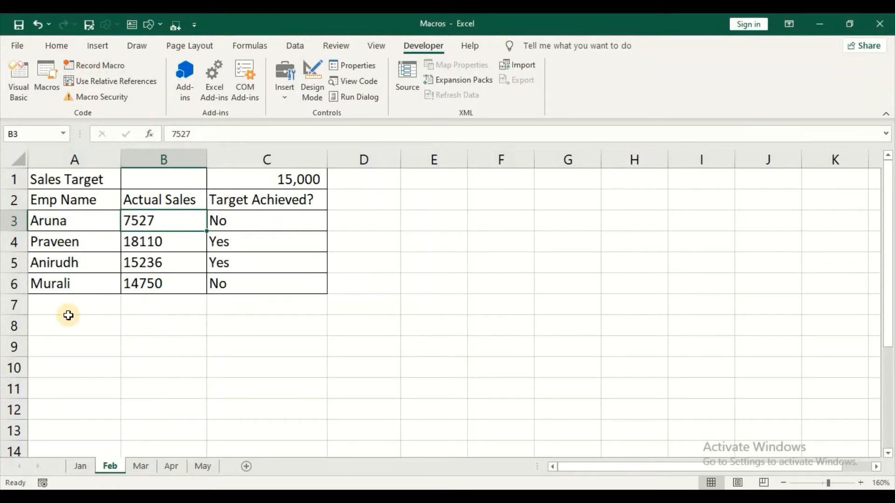
left_click(141, 467)
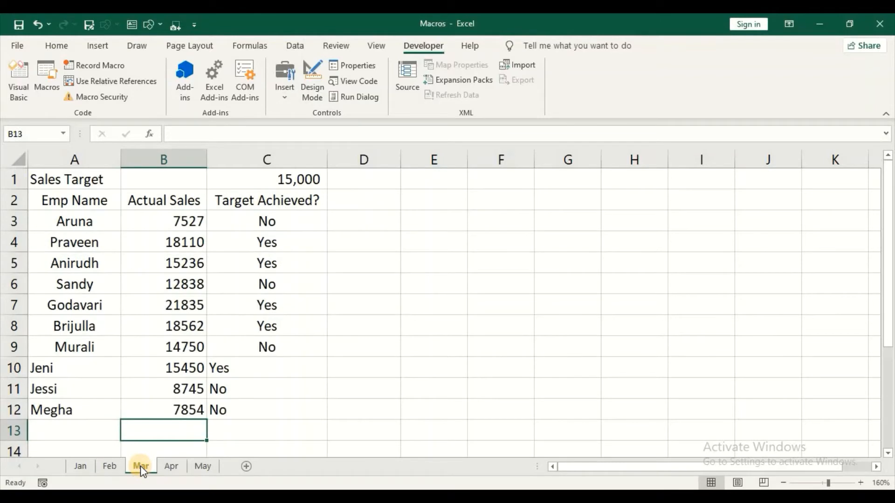
left_click(70, 268)
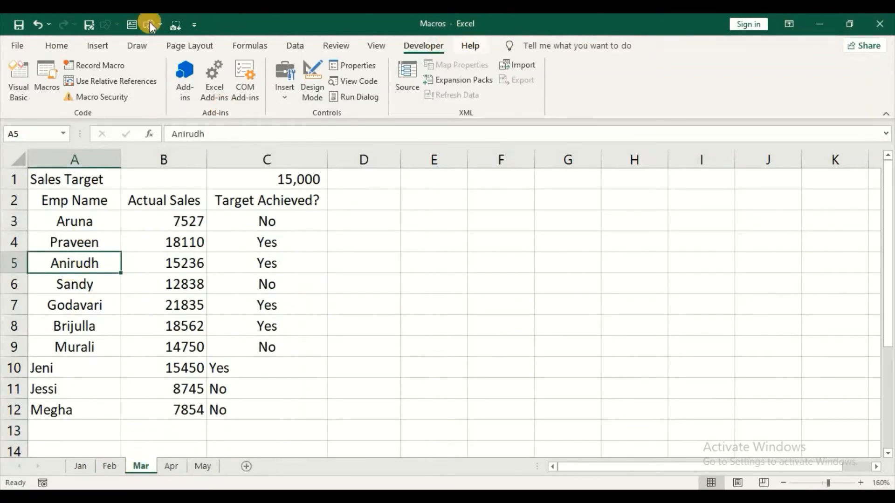
left_click(44, 96)
left_click(379, 180)
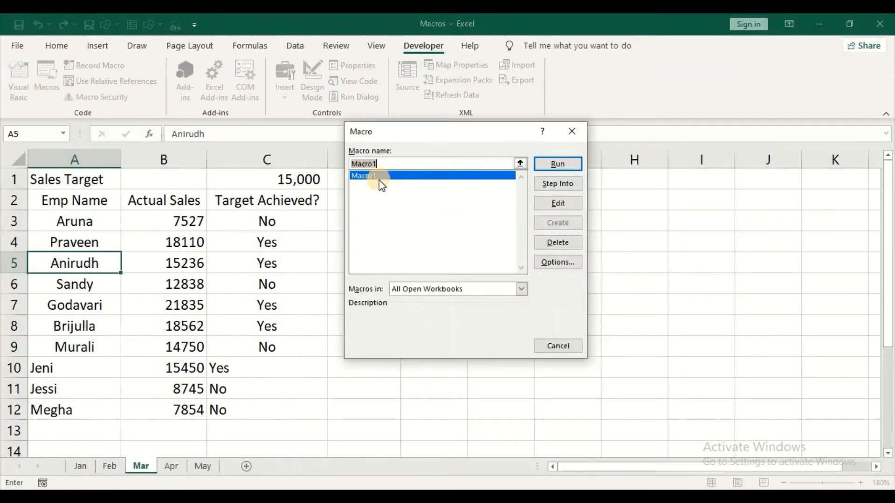
left_click(558, 165)
left_click(558, 165)
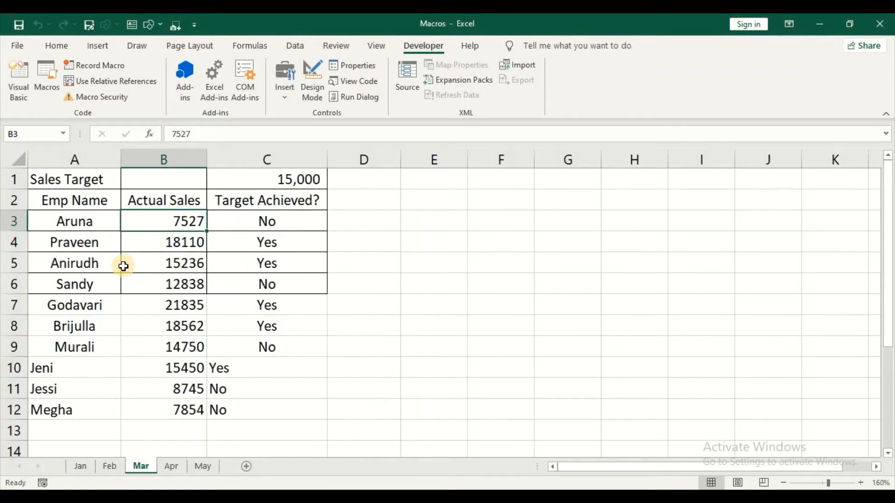
left_click(9, 283)
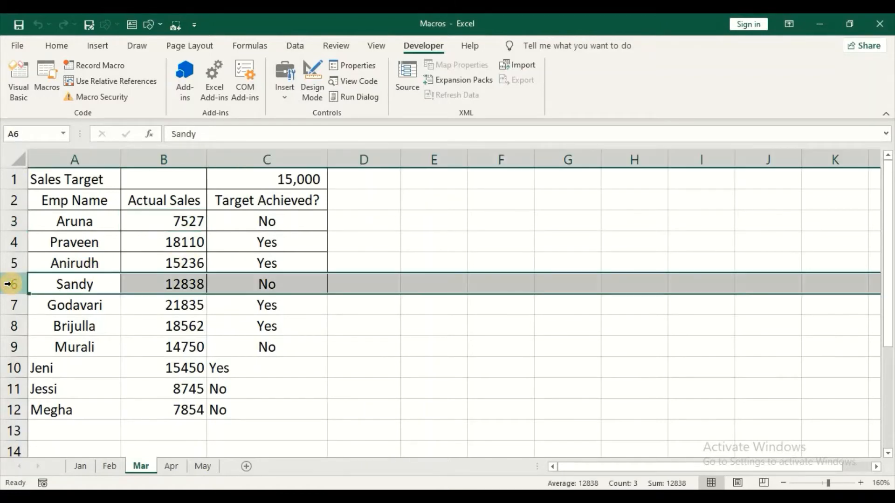
left_click(109, 466)
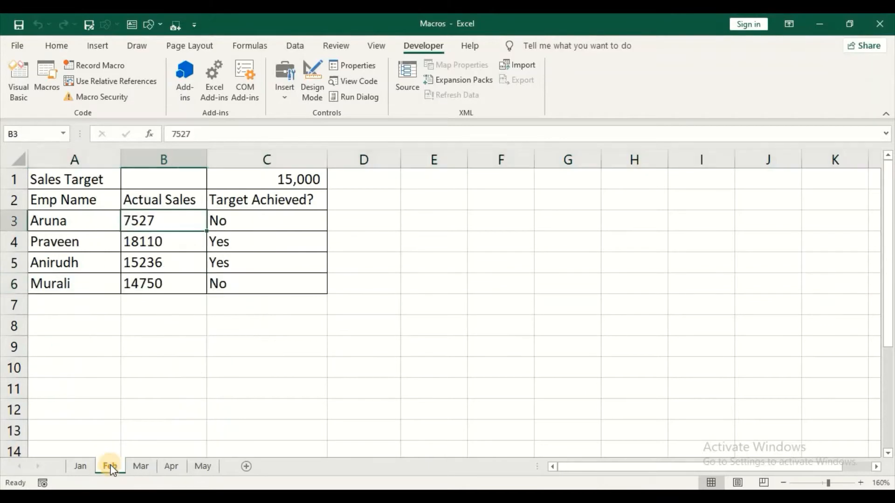
left_click(9, 287)
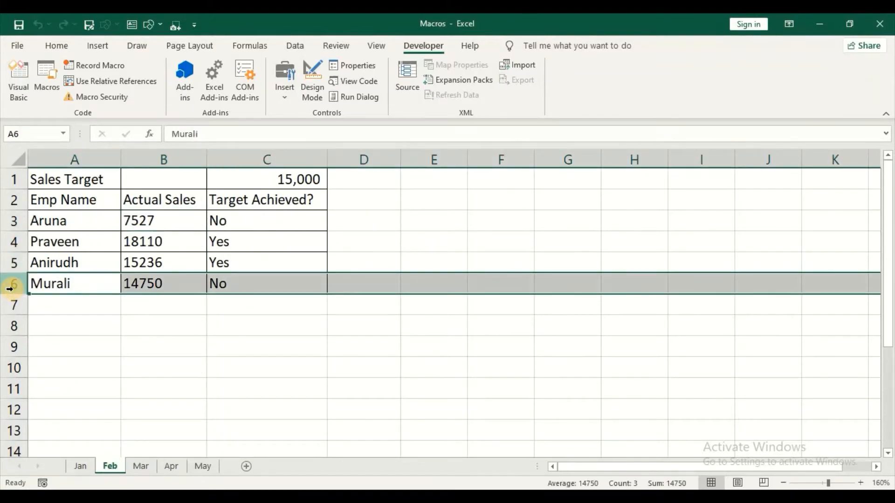
left_click(146, 468)
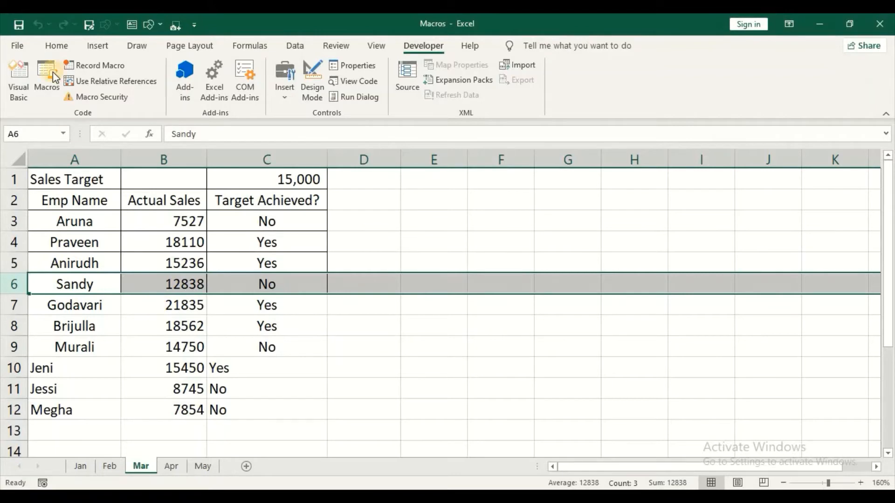
left_click(158, 239)
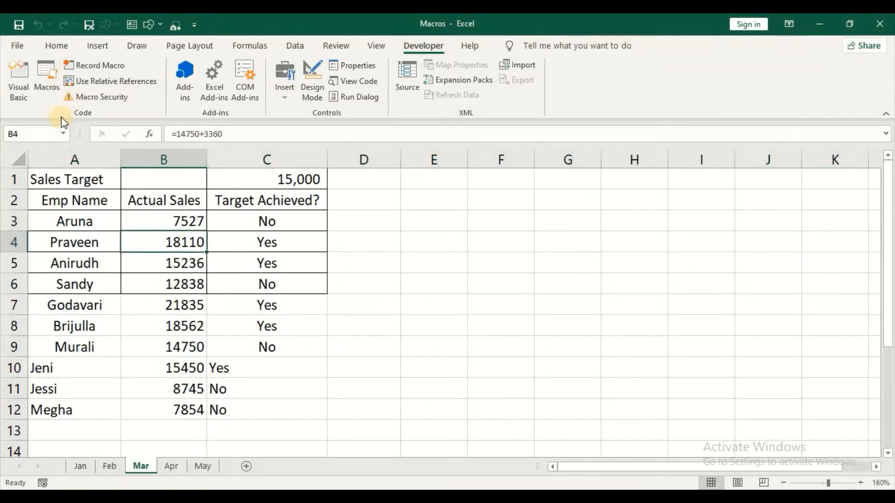
Delete Macro1 from the Macros list, confirm with Yes, and select cell A1.
left_click(49, 75)
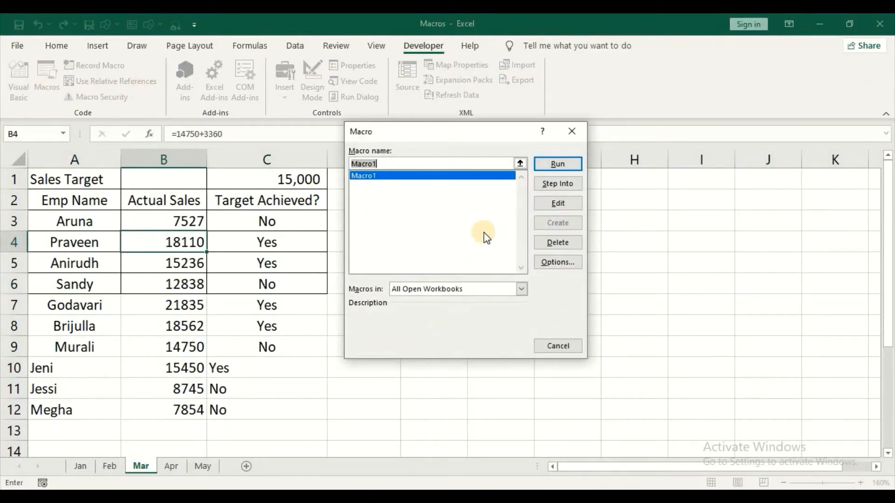
left_click(548, 242)
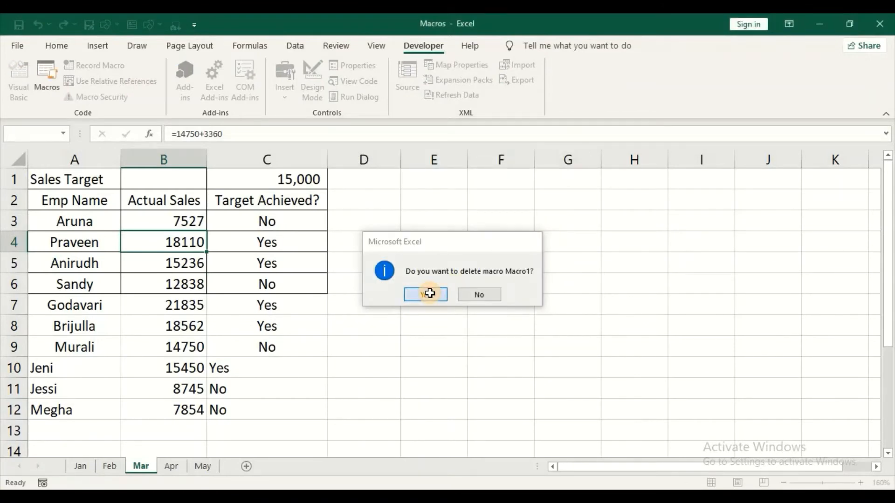
left_click(428, 295)
left_click(99, 188)
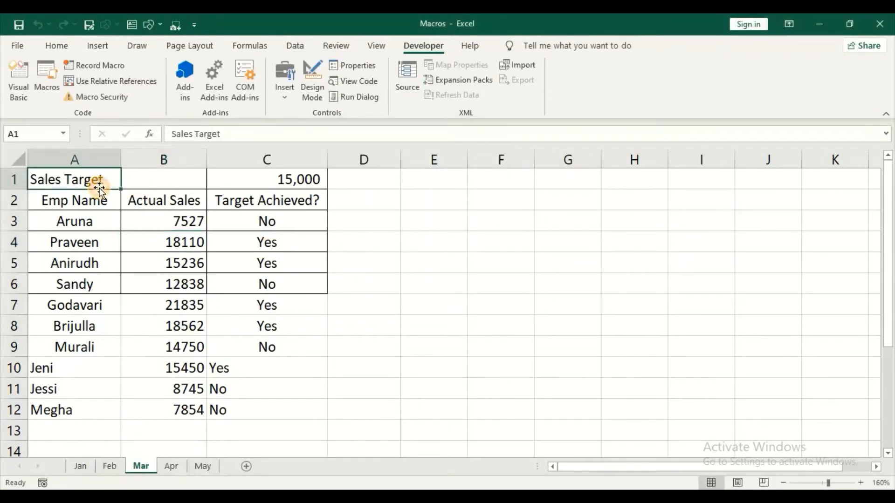
Record a new macro, Macro2, in This Workbook with shortcut key Ctrl+a.
left_click(110, 67)
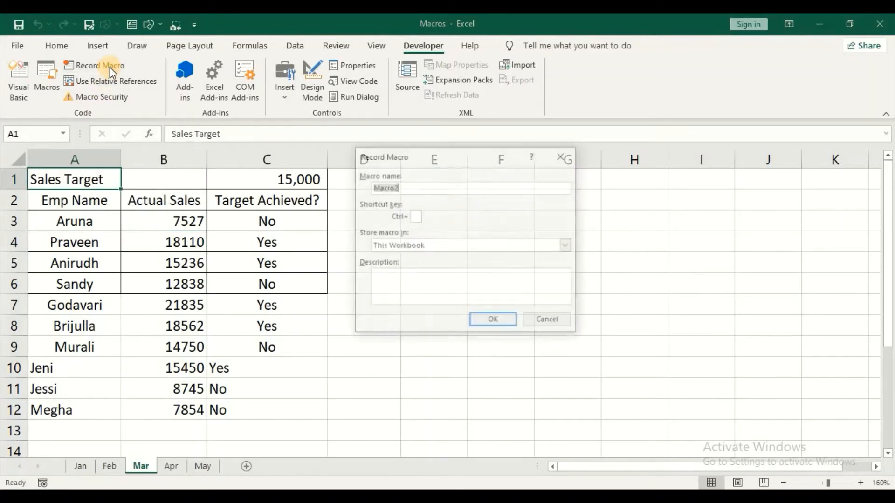
left_click(416, 217)
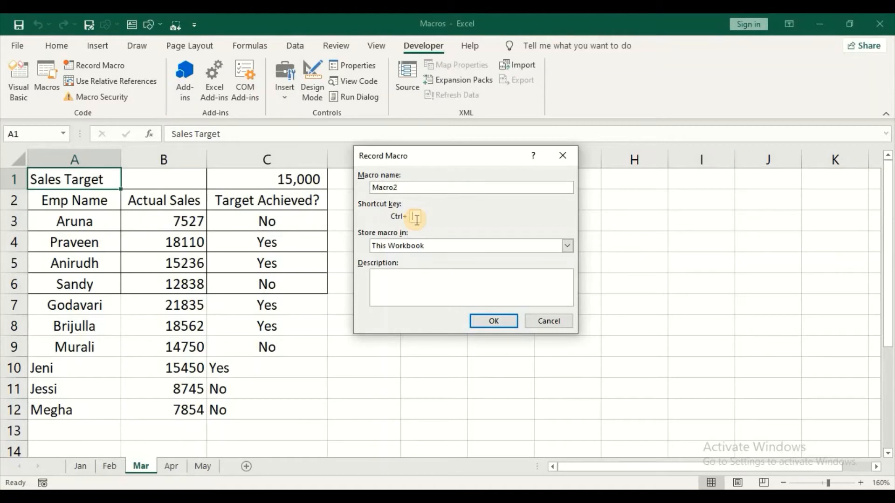
type("a")
left_click(407, 280)
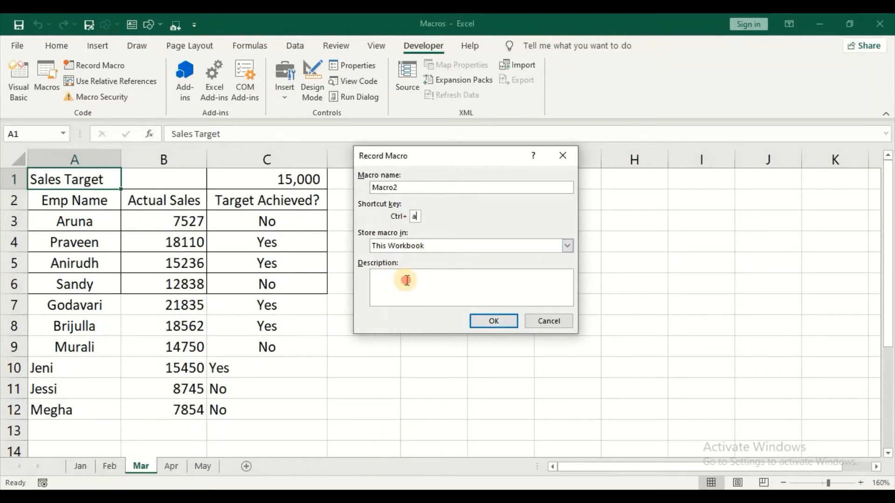
left_click(494, 323)
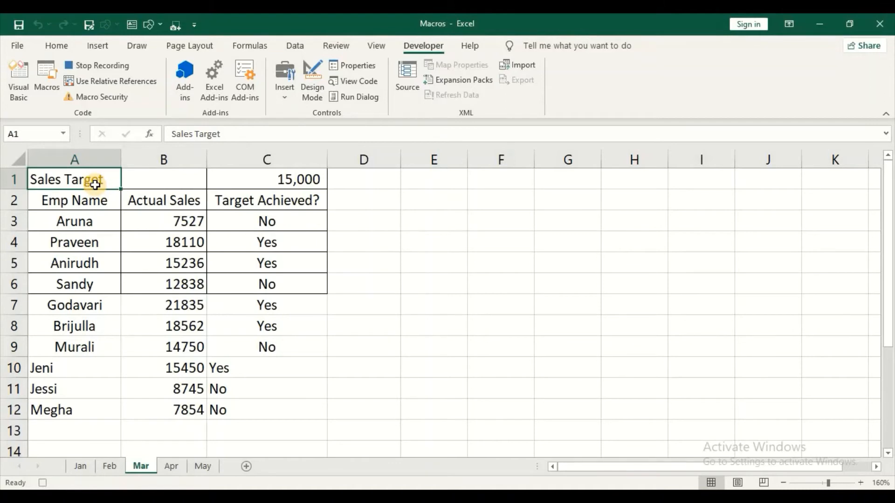
Select A1:C12 with Ctrl+Shift+arrows and apply All Borders to it.
key("ctrl+shift+Down")
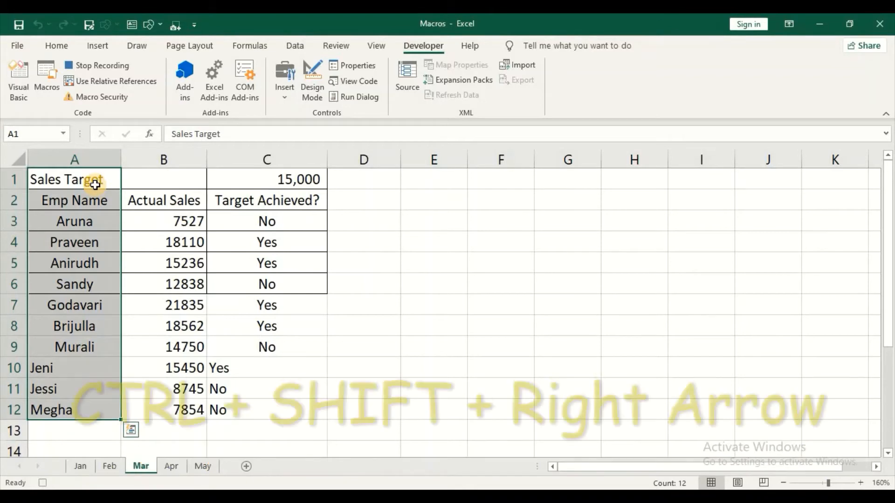
key("ctrl+shift+Right")
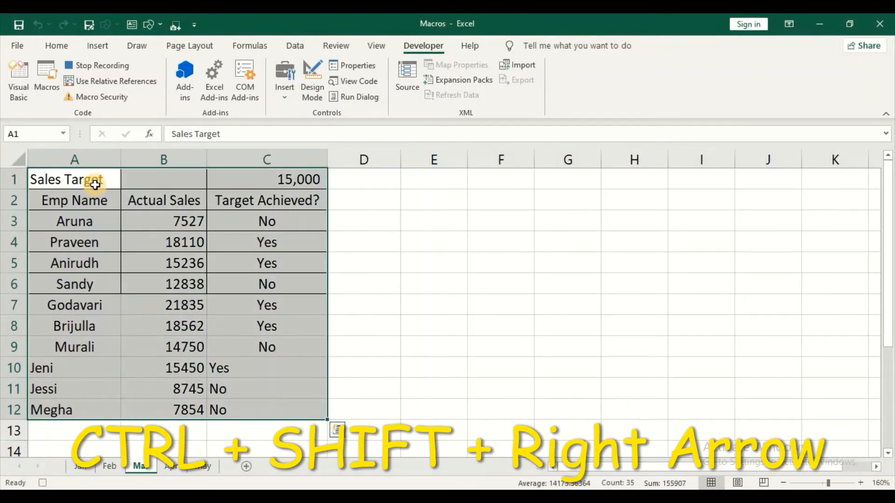
left_click(57, 45)
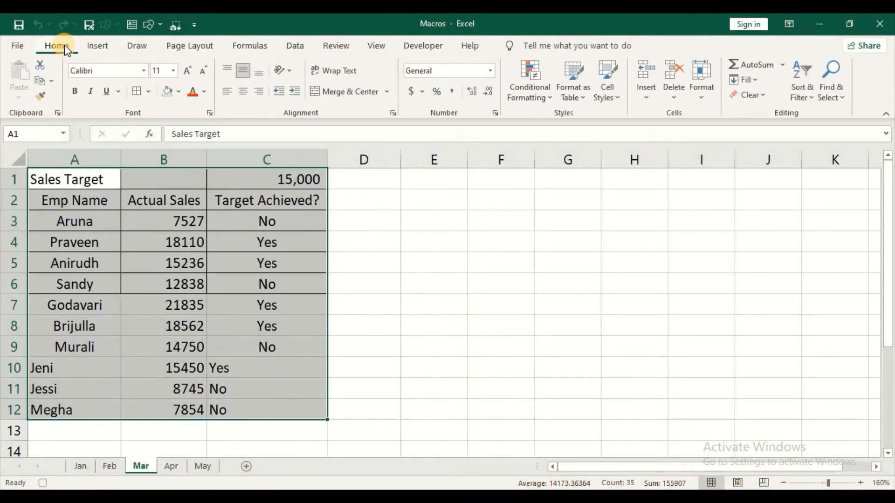
left_click(149, 91)
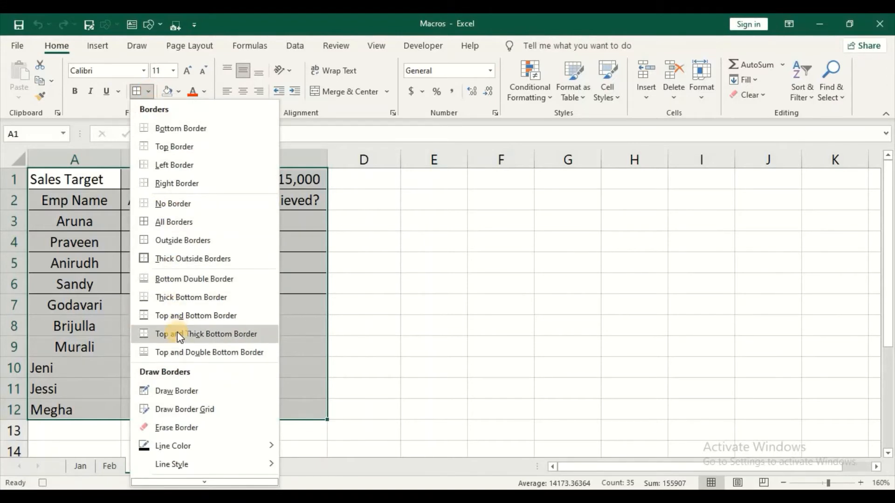
left_click(202, 221)
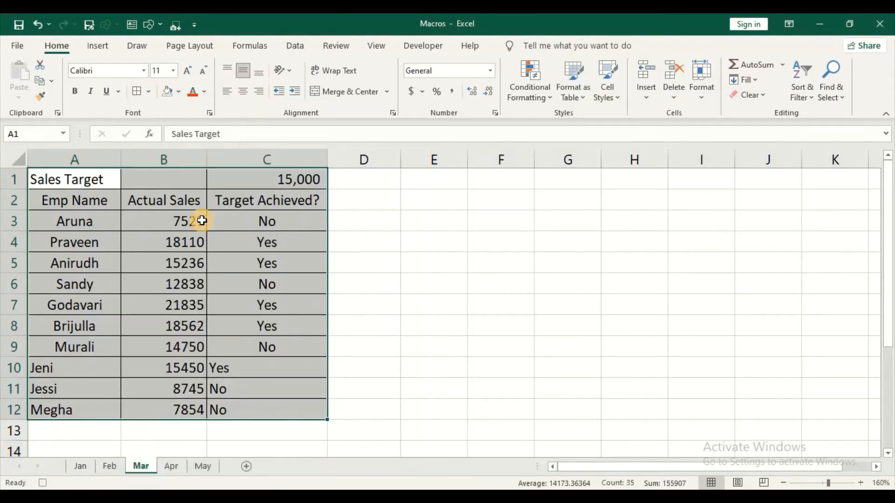
left_click(78, 182)
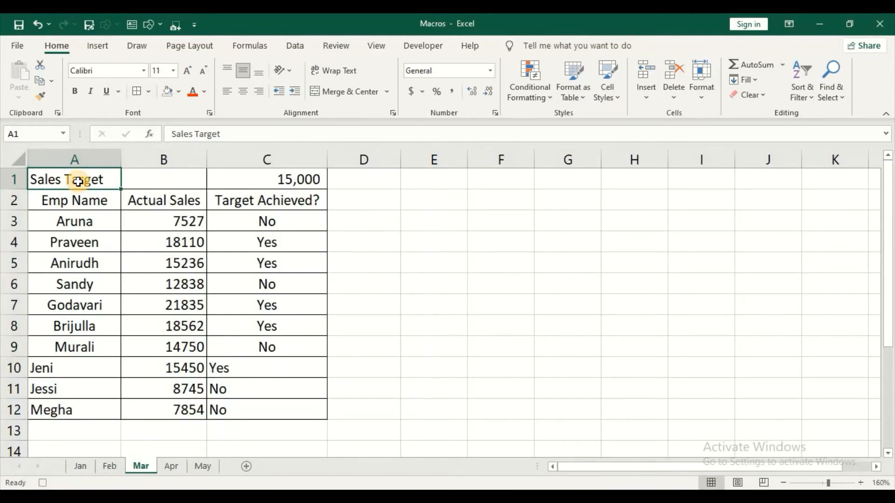
Merge and centre Sales Target across A1:B1 and bold rows A1:C2.
key("shift+Right")
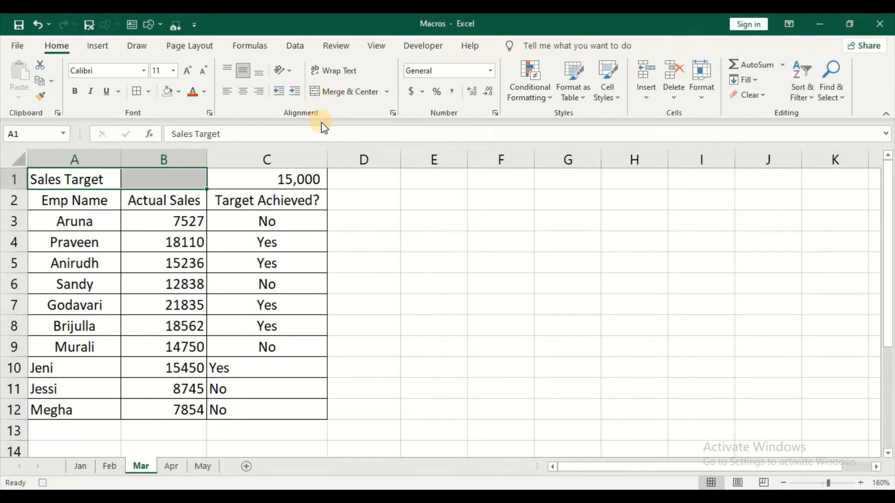
key("alt")
key("h")
key("m")
key("c")
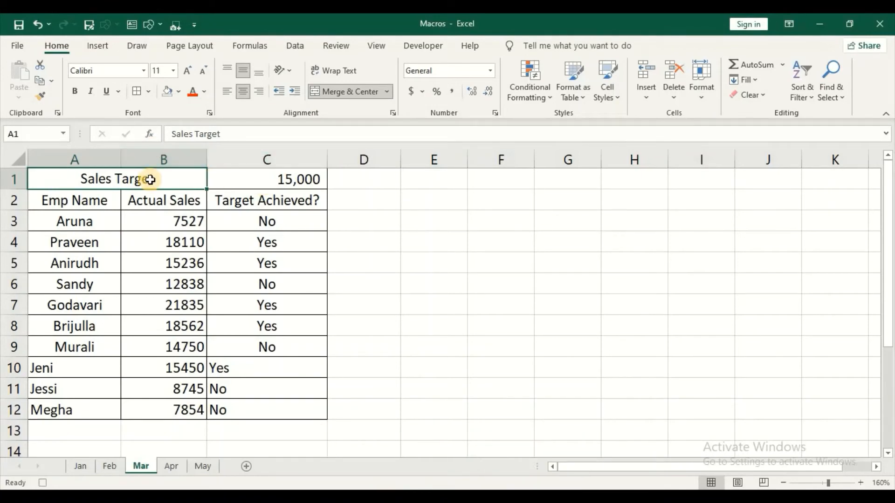
key("shift+Right")
key("shift+Down")
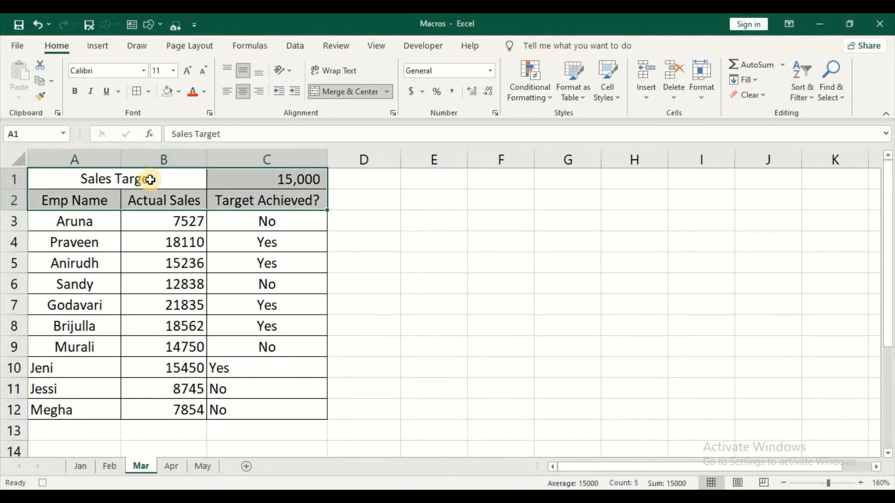
key("ctrl+b")
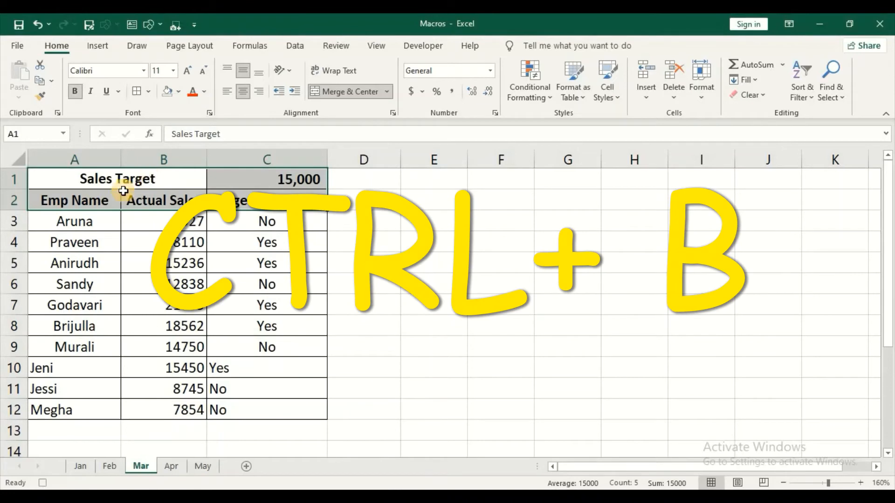
Fill the Sales Target title dark green and the A2:C2 headers light green.
left_click(105, 179)
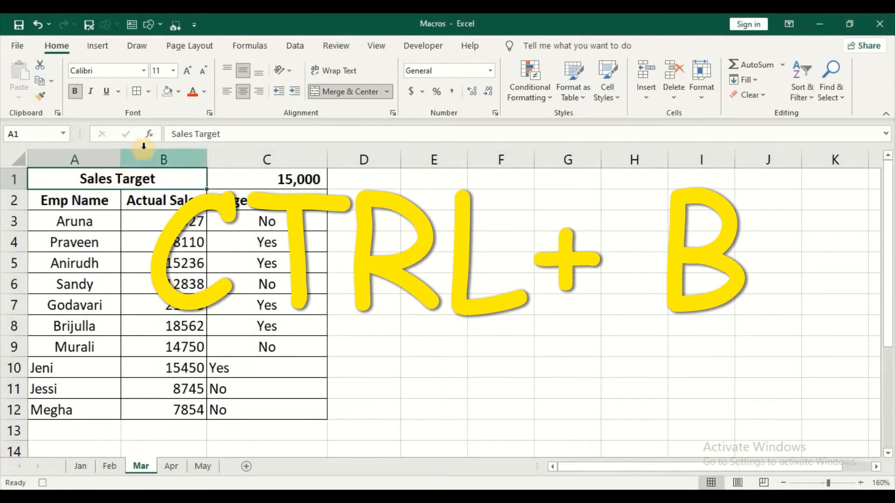
left_click(180, 92)
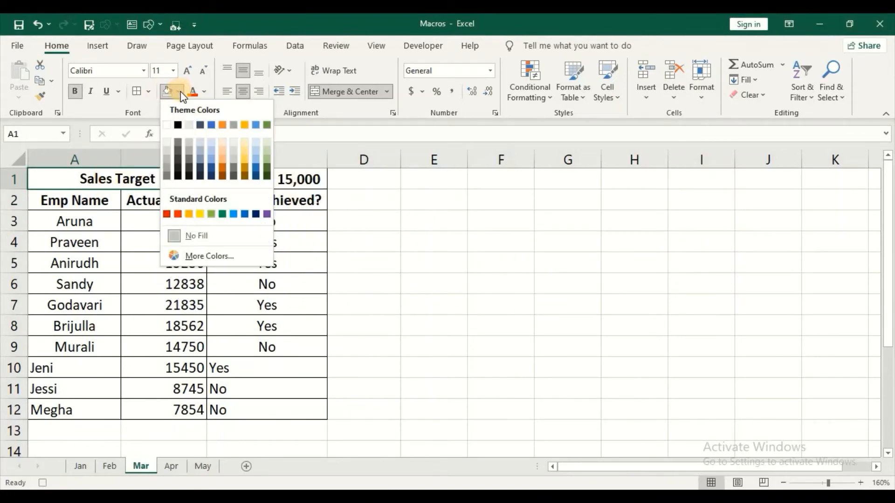
left_click(267, 174)
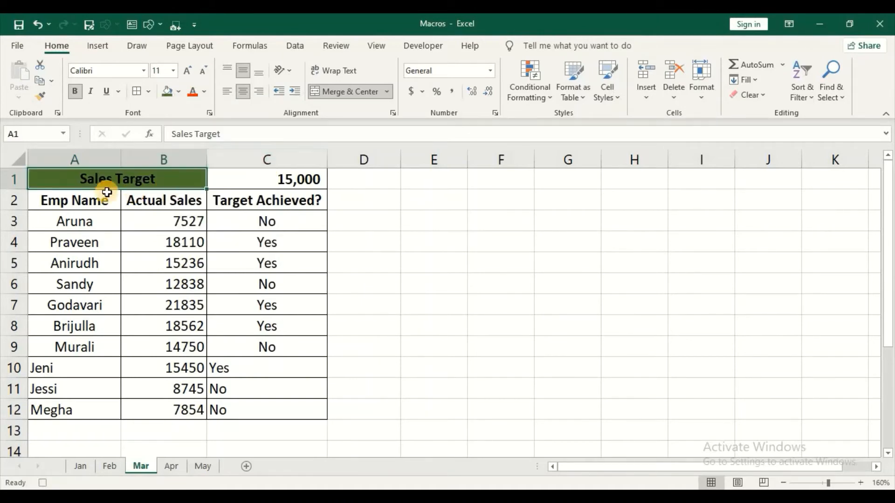
left_click(103, 201)
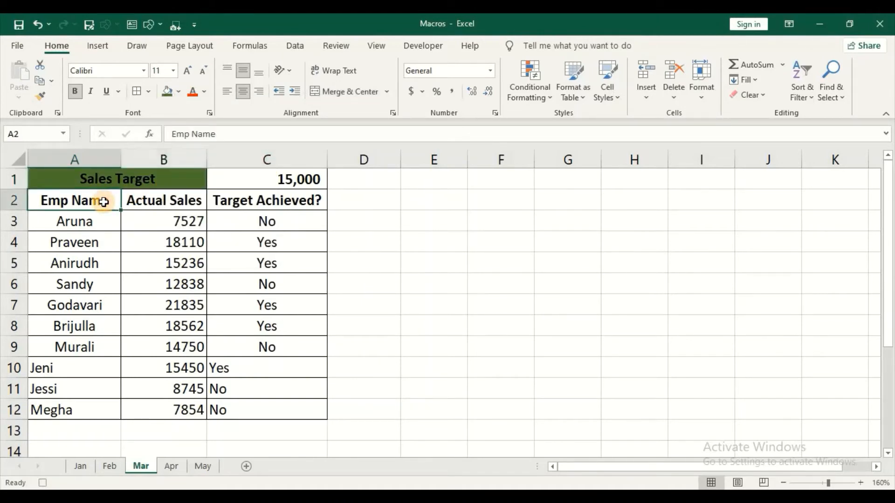
key("ctrl+shift+Right")
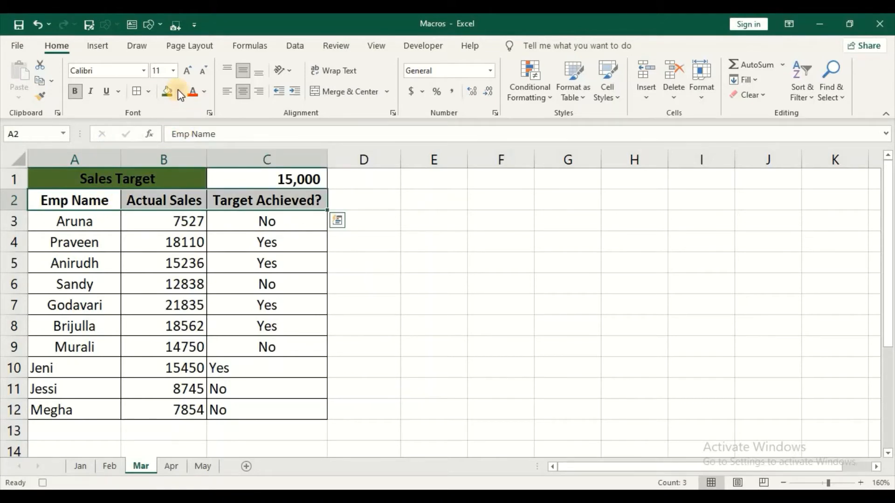
left_click(178, 92)
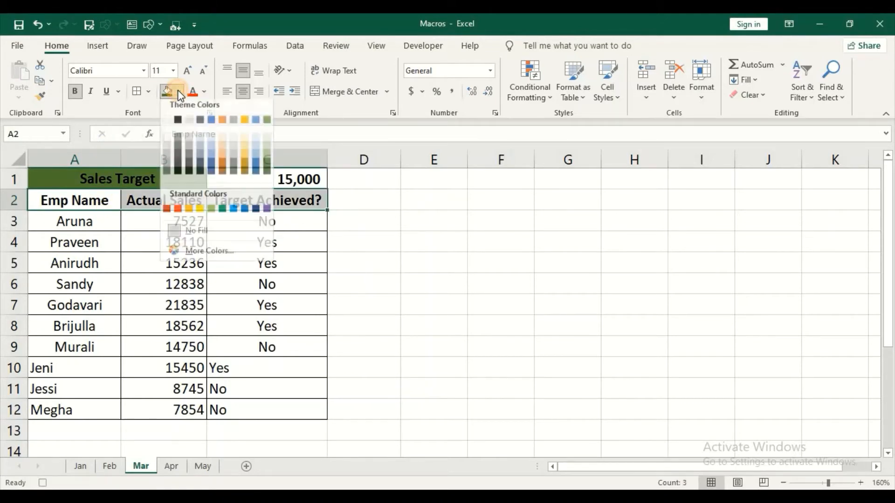
left_click(267, 148)
left_click(100, 218)
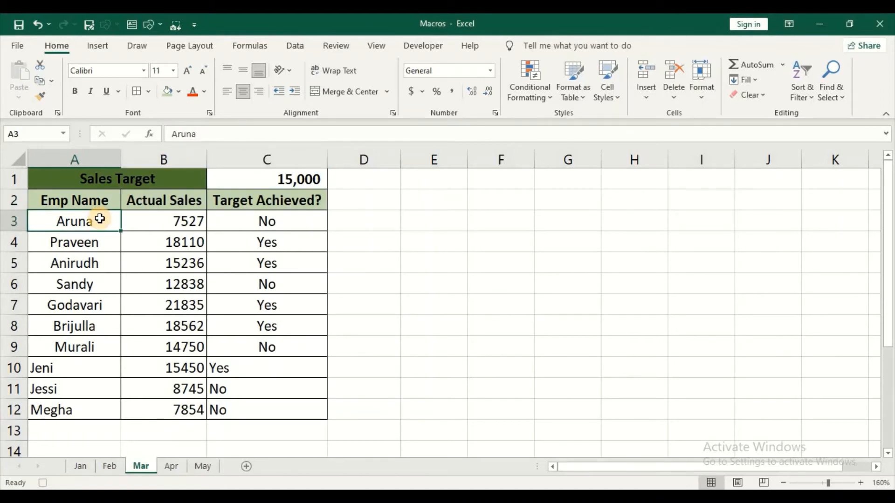
Centre-align data cells A3:C12, then select the Actual Sales figures B3:B12.
key("ctrl+shift+Down")
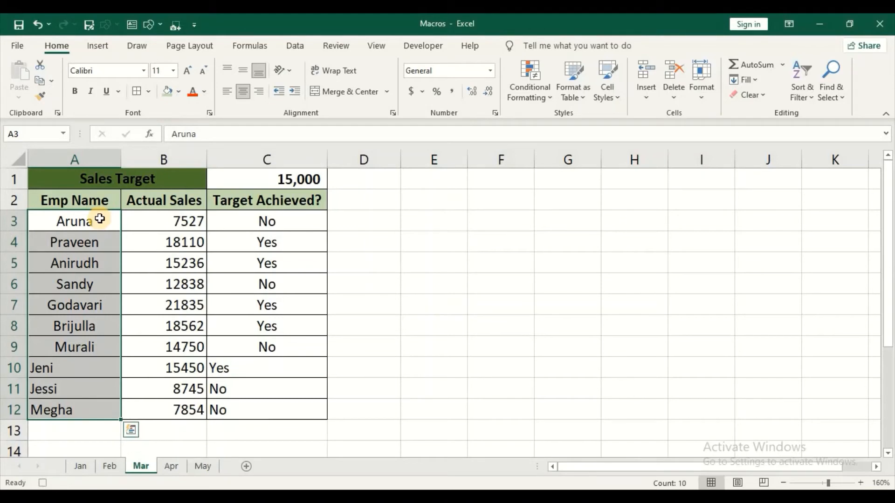
key("ctrl+shift+Right")
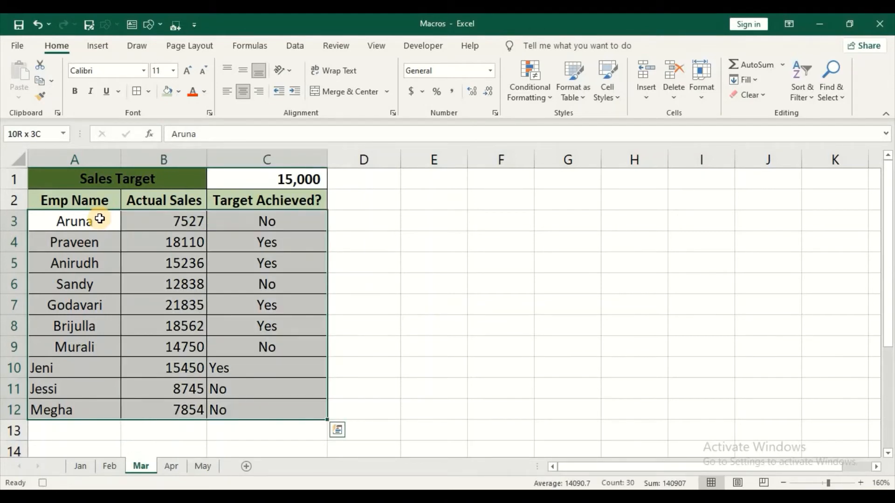
left_click(244, 90)
left_click(244, 91)
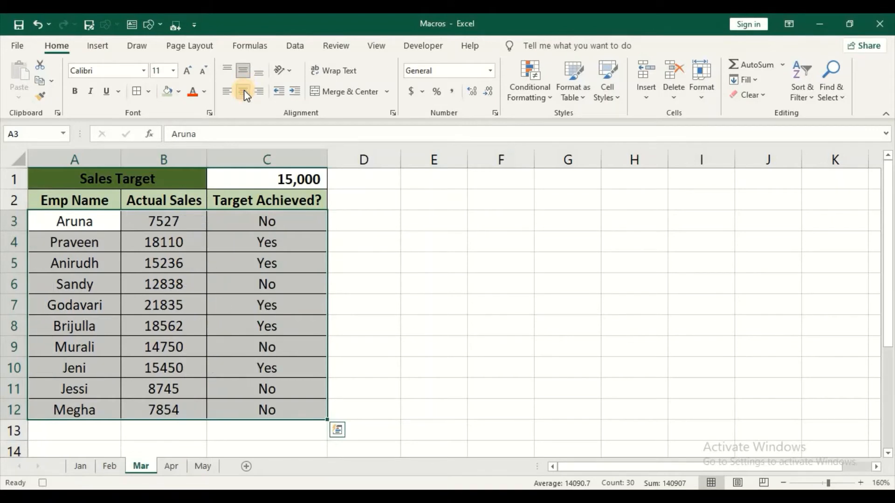
left_click(180, 225)
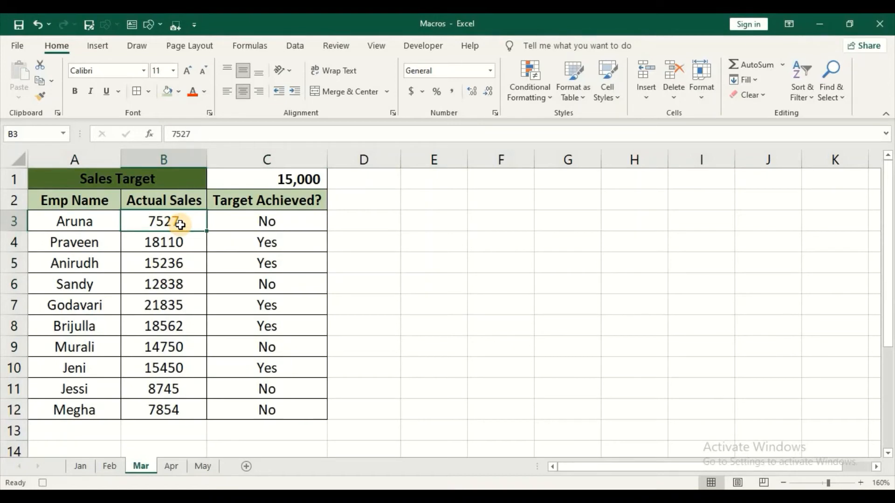
key("ctrl+shift+Down")
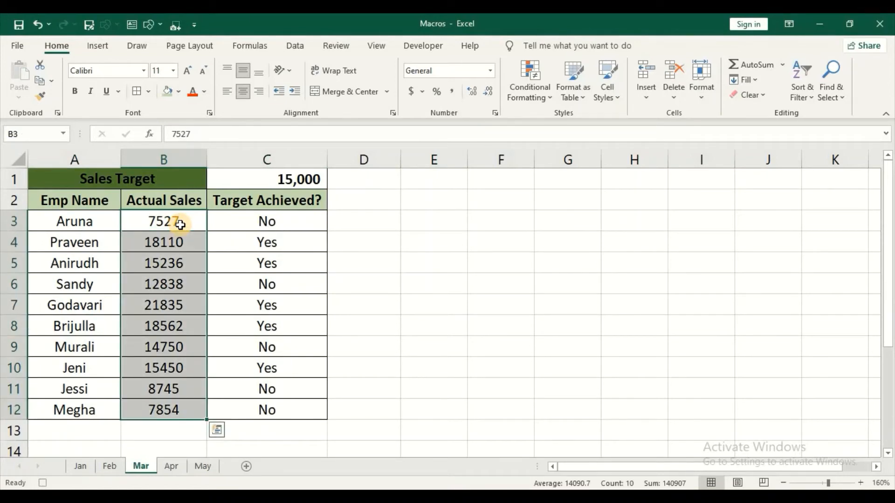
Format B3:B12 as Number with 0 decimal places and a 1000 separator, e.g. 7,527.
key("ctrl+1")
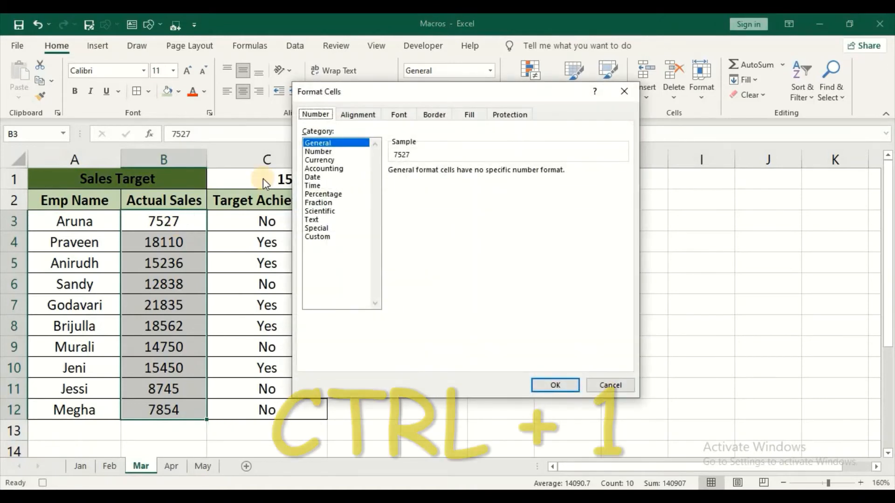
left_click(328, 152)
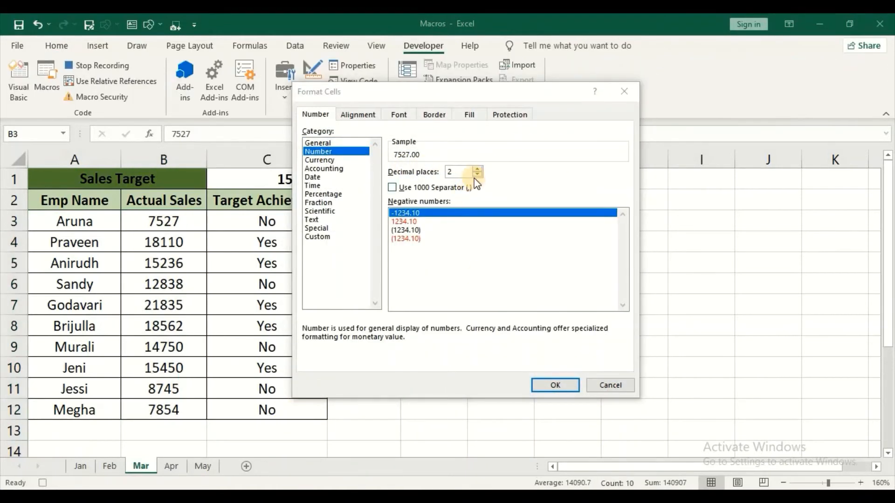
left_click(476, 169)
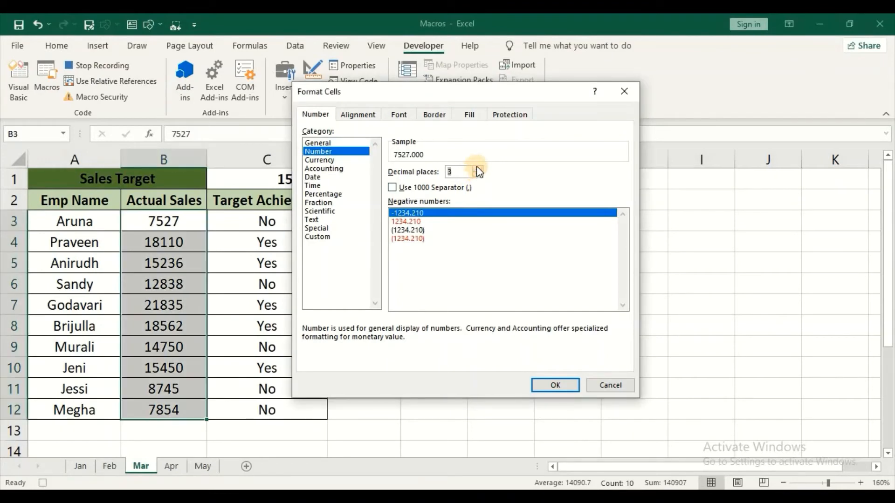
left_click(477, 169)
left_click(476, 169)
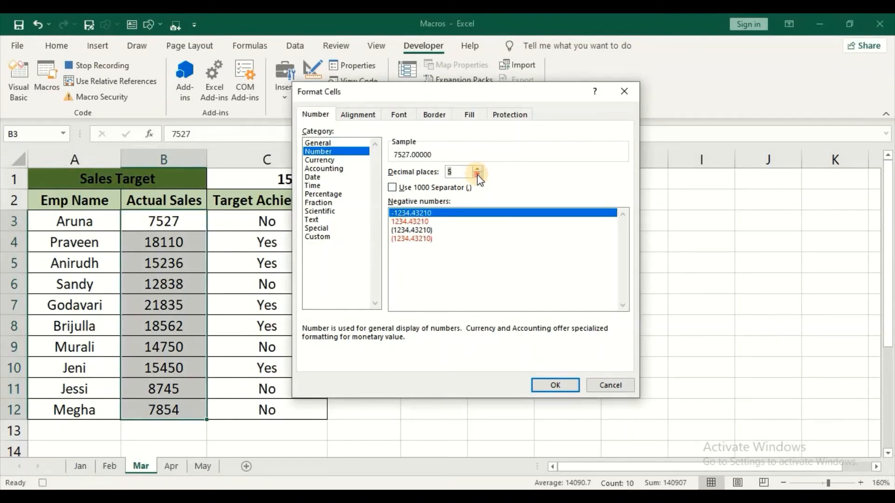
left_click(477, 175)
left_click(477, 174)
left_click(478, 174)
left_click(477, 175)
left_click(478, 175)
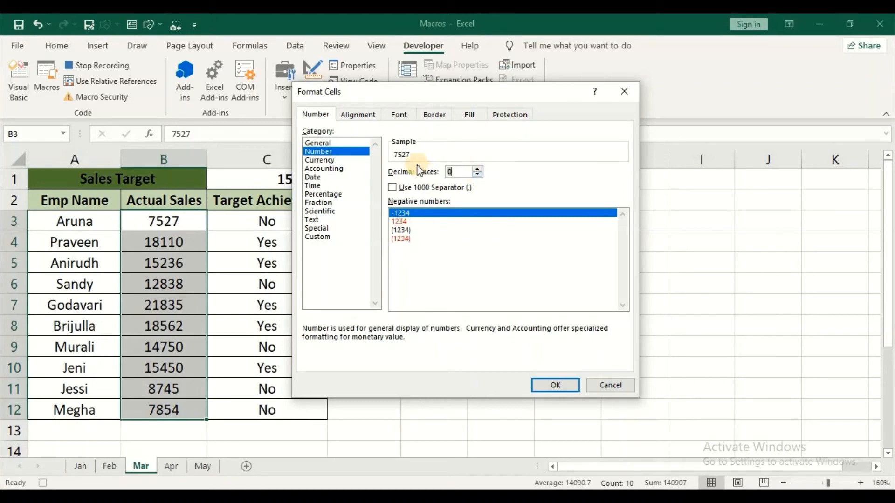
left_click(393, 189)
left_click(555, 385)
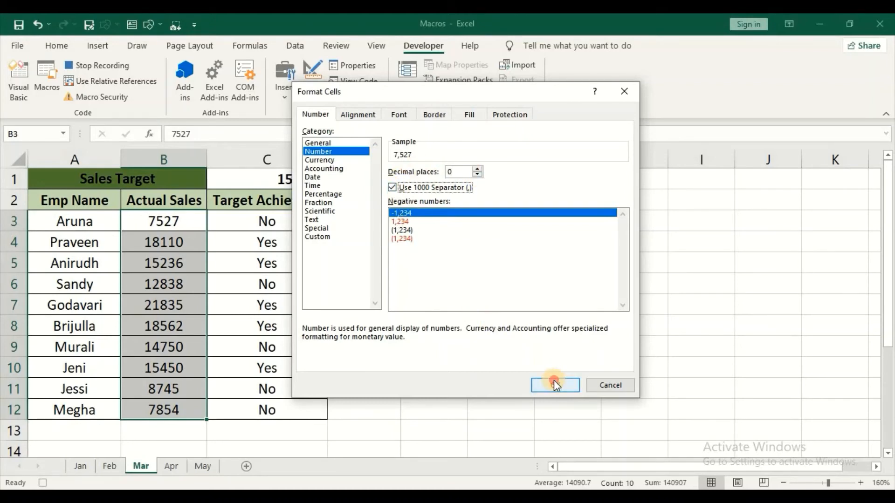
left_click(159, 403)
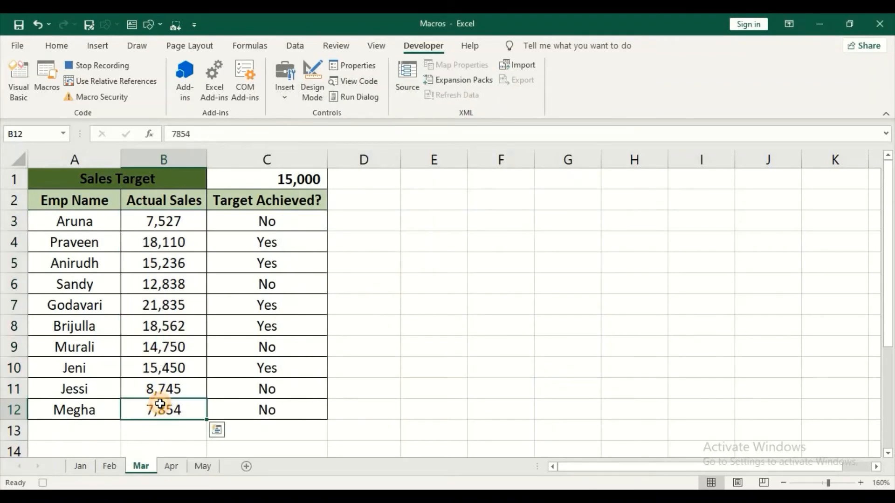
Stop the macro recording and go to the Apr sheet.
left_click(98, 64)
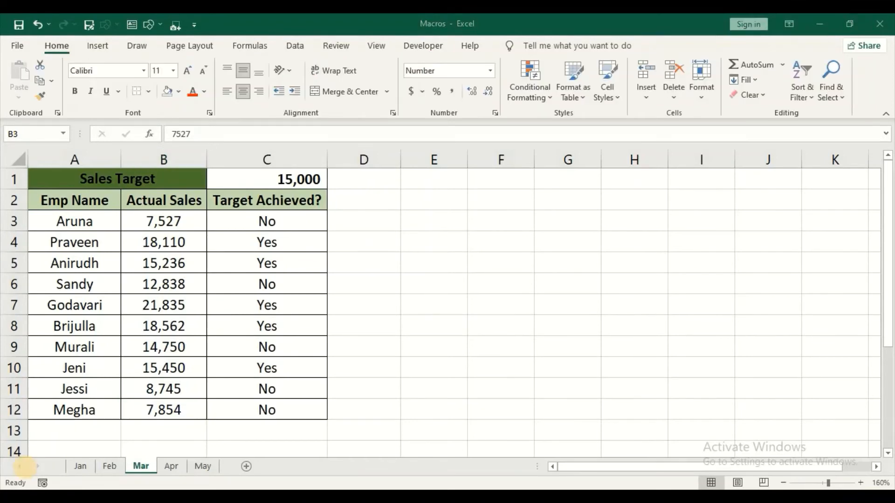
left_click(141, 354)
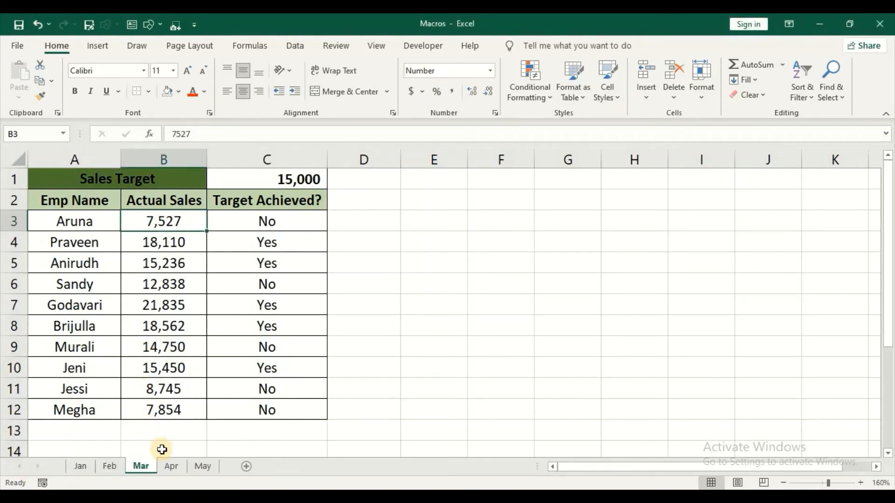
left_click(170, 466)
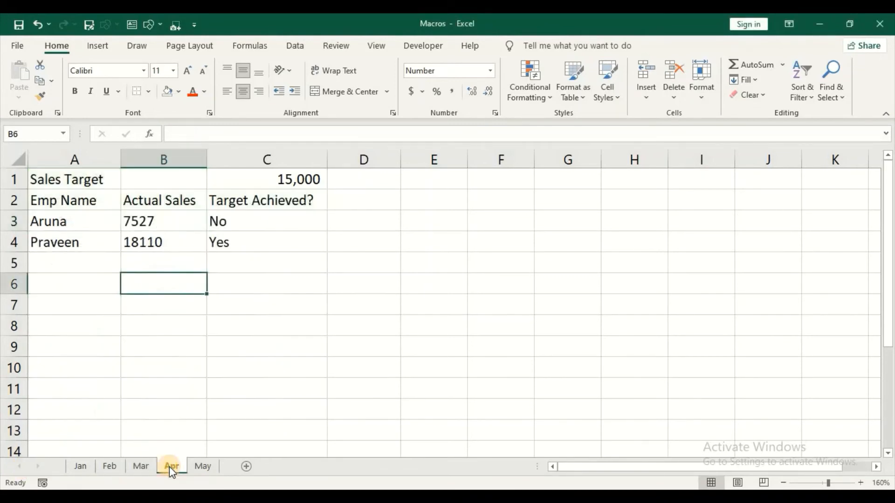
Run Macro2 with Ctrl+Shift+F on the Apr table, starting from cell A1.
left_click(73, 180)
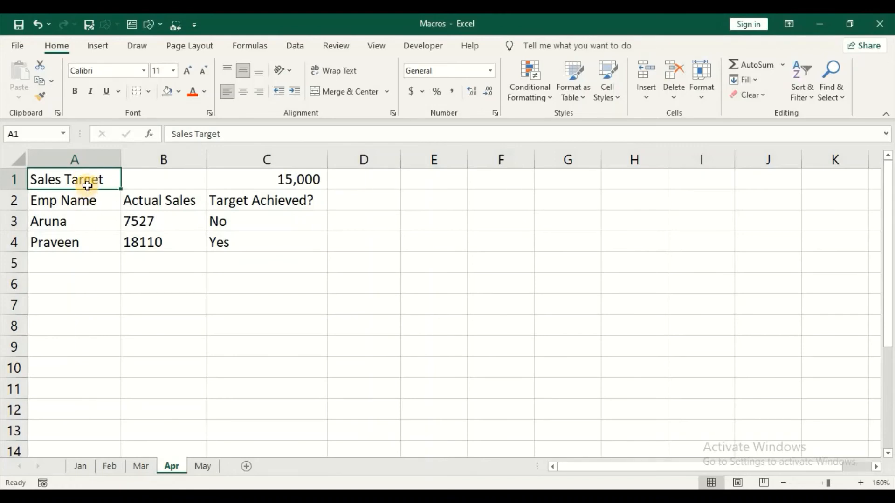
key("ctrl+shift+f")
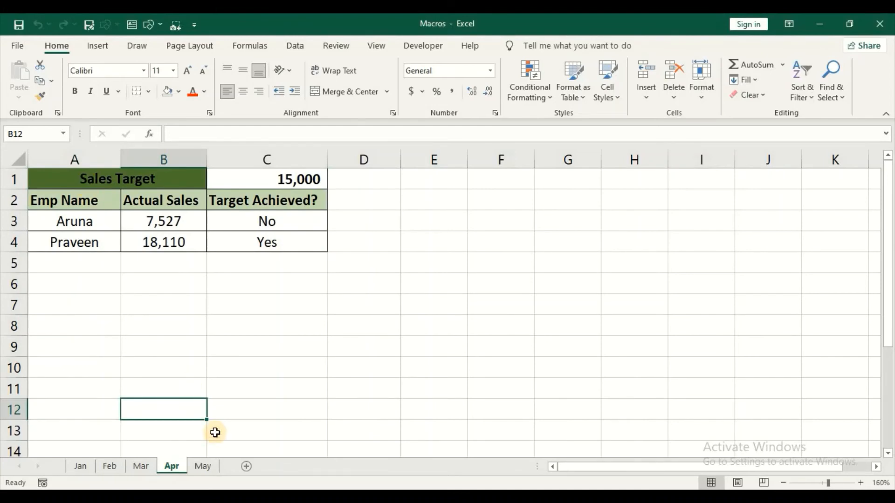
left_click(202, 466)
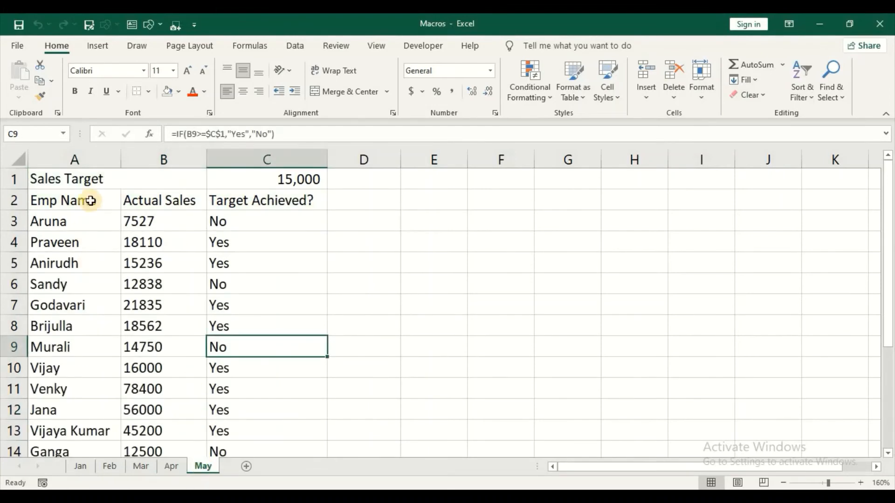
Run Macro2 with Ctrl+Shift+F on the May sheet from cell A1.
left_click(99, 178)
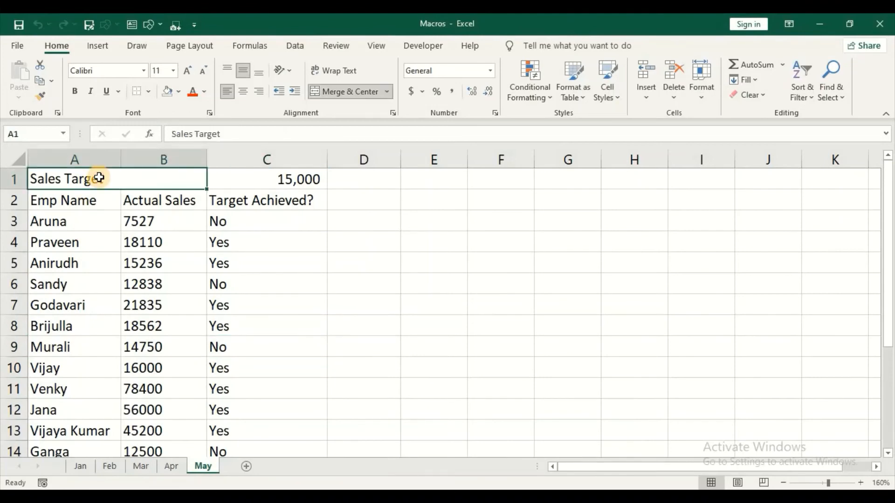
key("ctrl+shift+f")
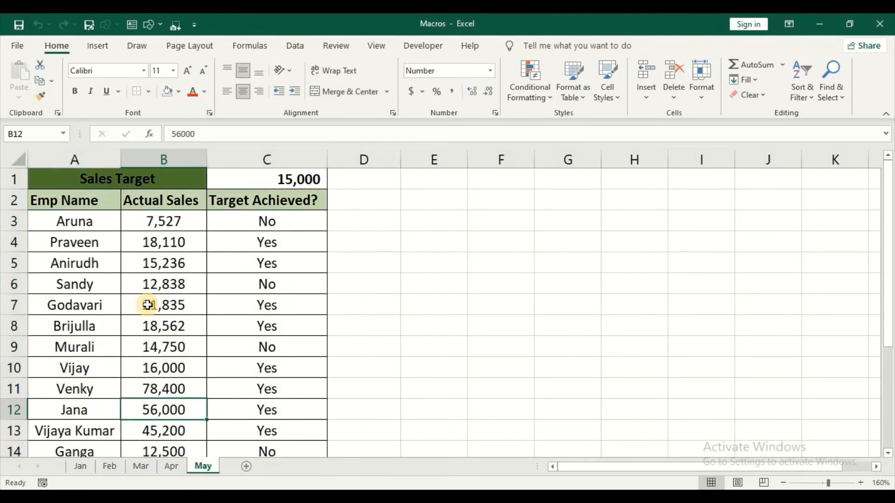
scroll(147, 305, "down", 3)
scroll(147, 304, "up", 3)
Run Macro2 with Ctrl+Shift+F on the Feb sheet from cell A1.
left_click(111, 466)
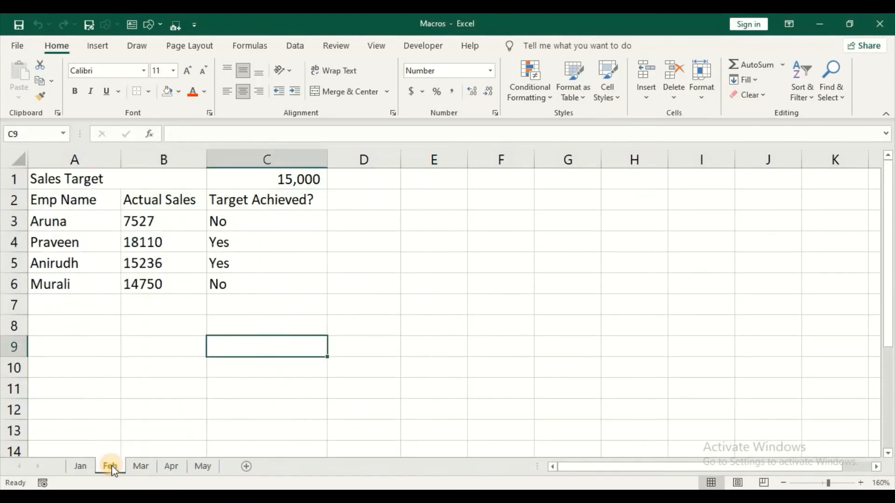
left_click(82, 171)
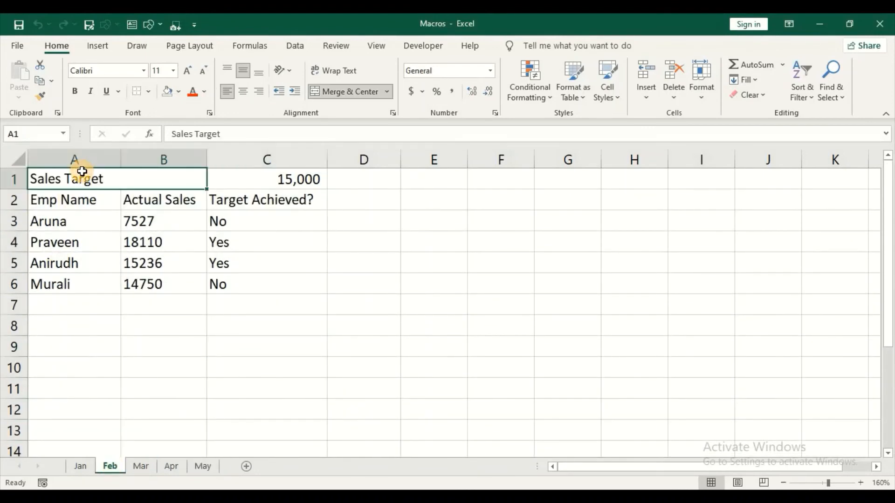
key("ctrl+shift+f")
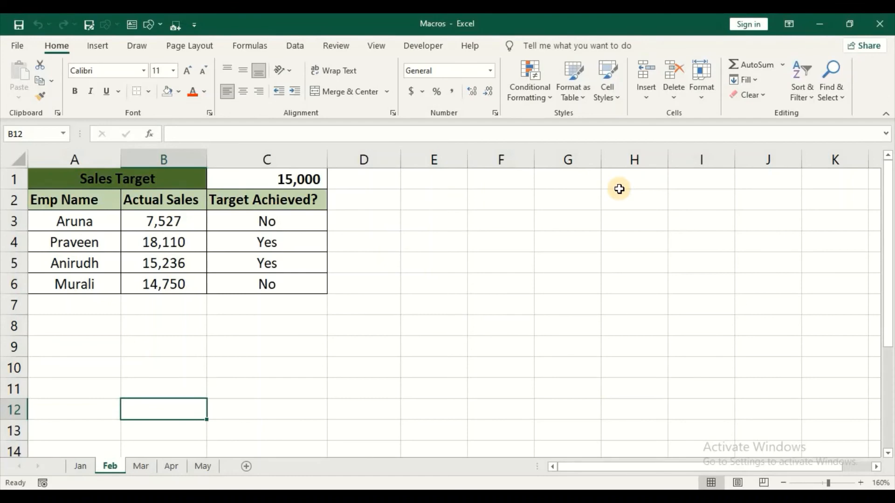
Save the workbook as Macros in Excel Macro-Enabled Workbook format.
key("F12")
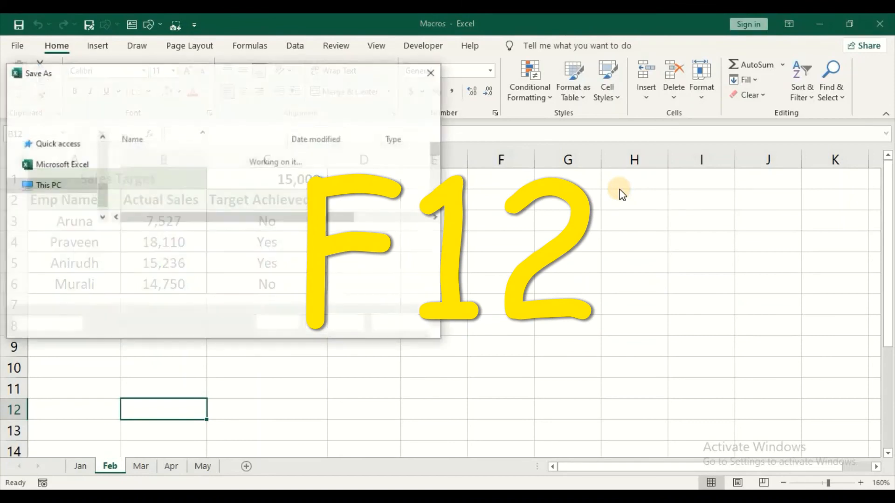
left_click_drag(250, 68, 376, 64)
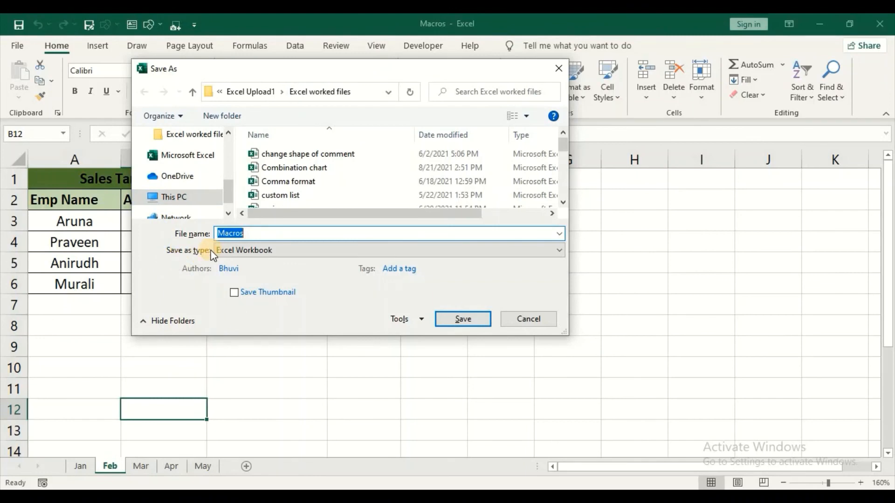
left_click(255, 253)
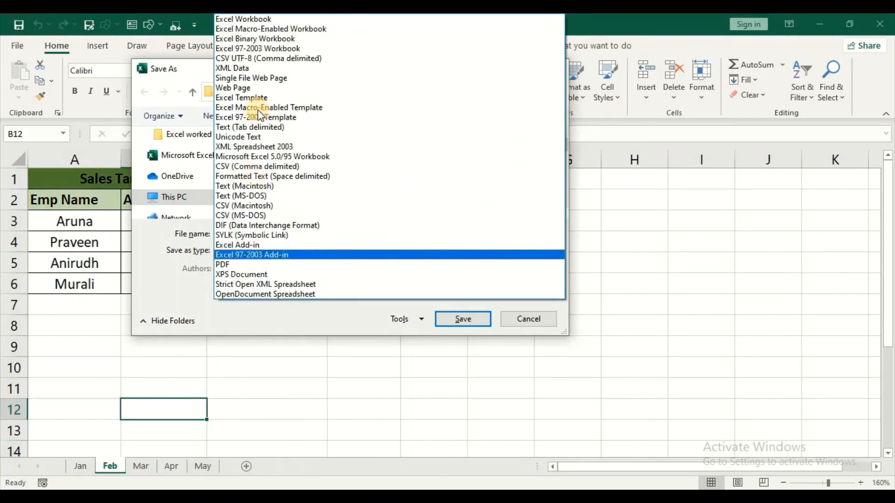
left_click(268, 29)
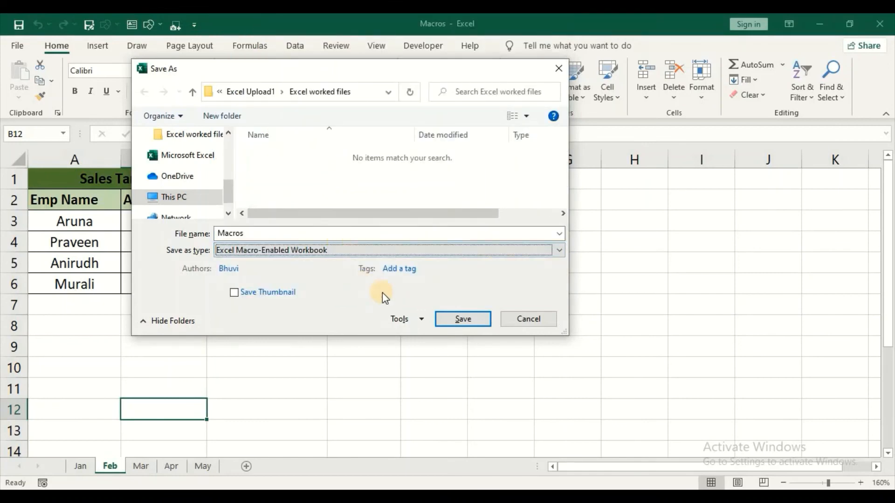
left_click(463, 319)
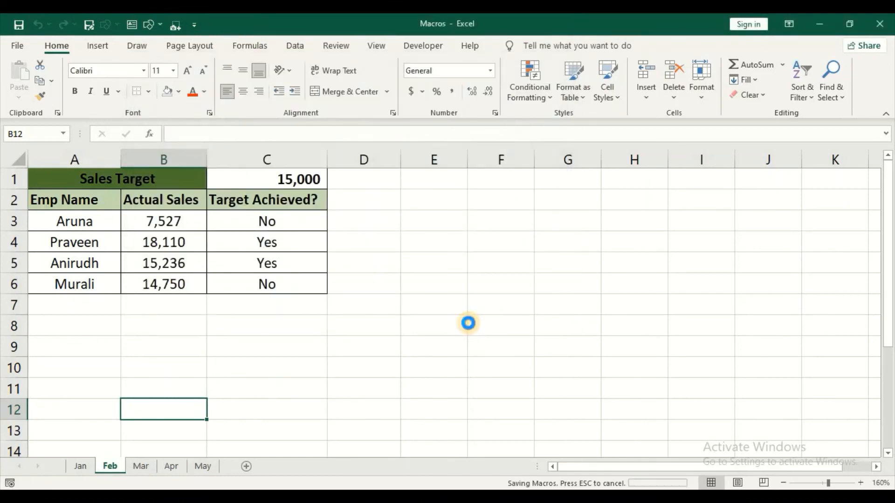